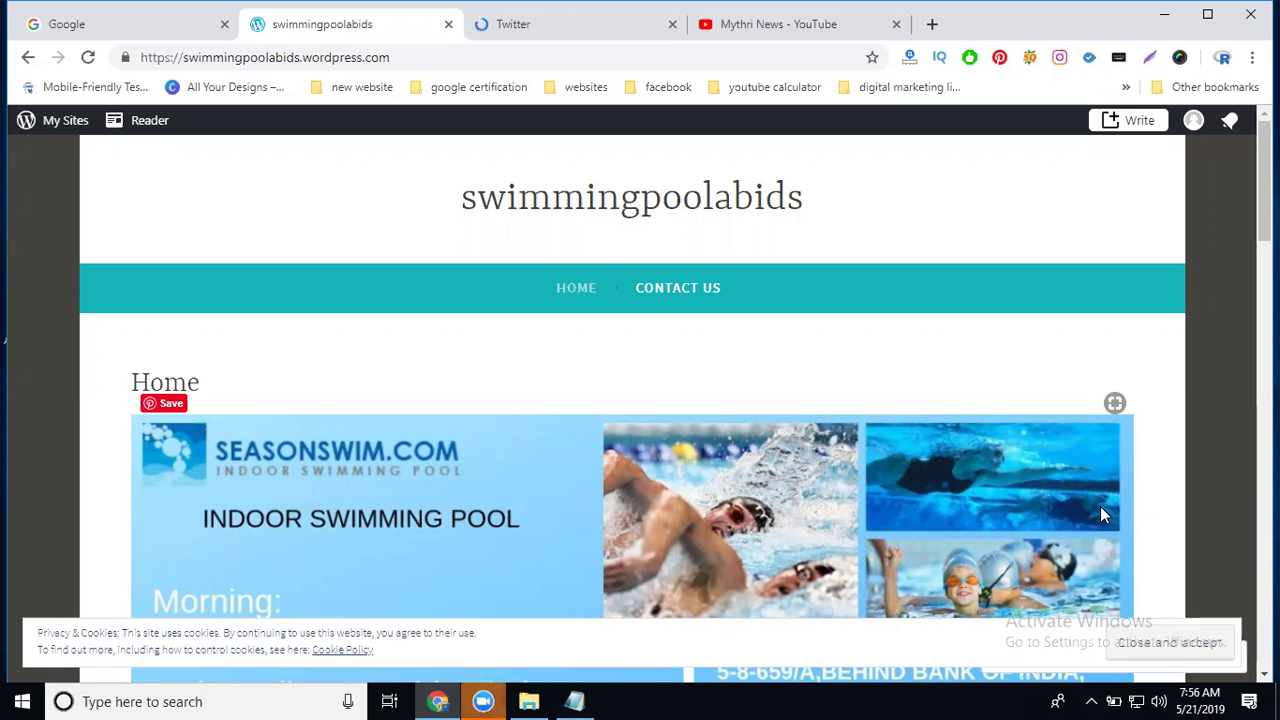
- Open the swimmingpoolabids.wordpress.com site's wp-admin dashboard in a new browser tab
left_click(423, 59)
key("ctrl+c")
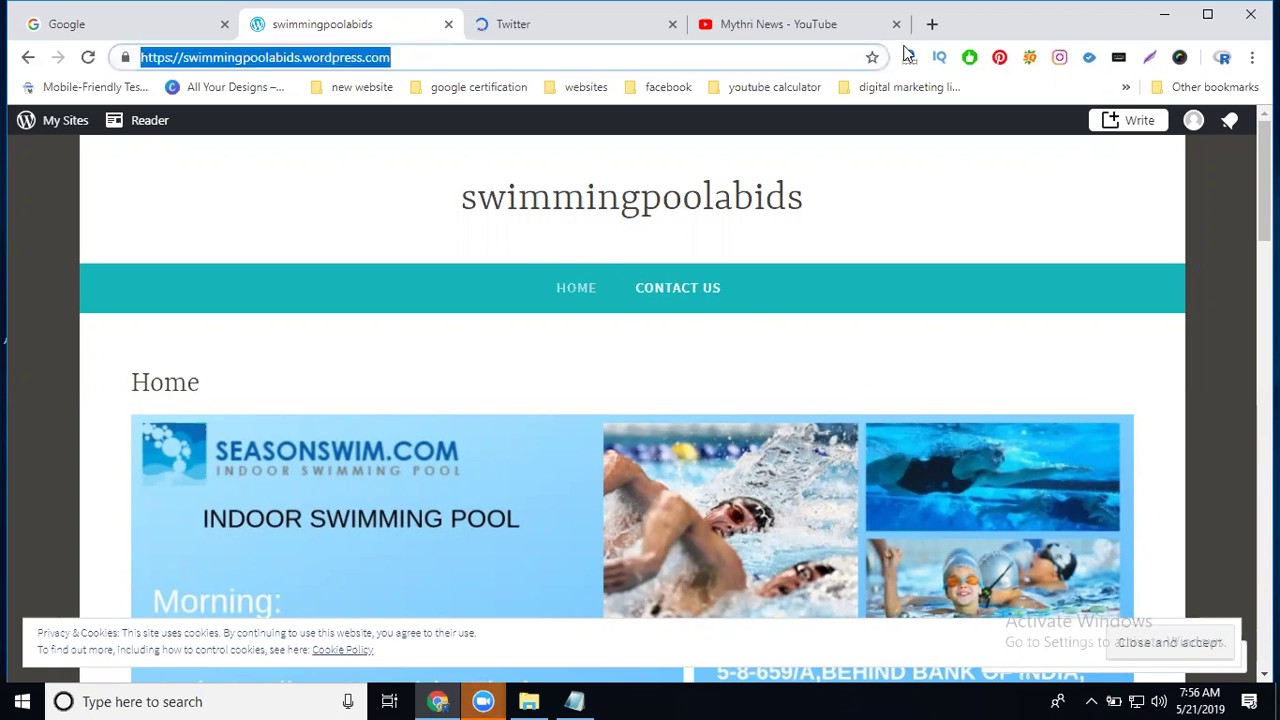
left_click(930, 24)
key("ctrl+v")
key("Return")
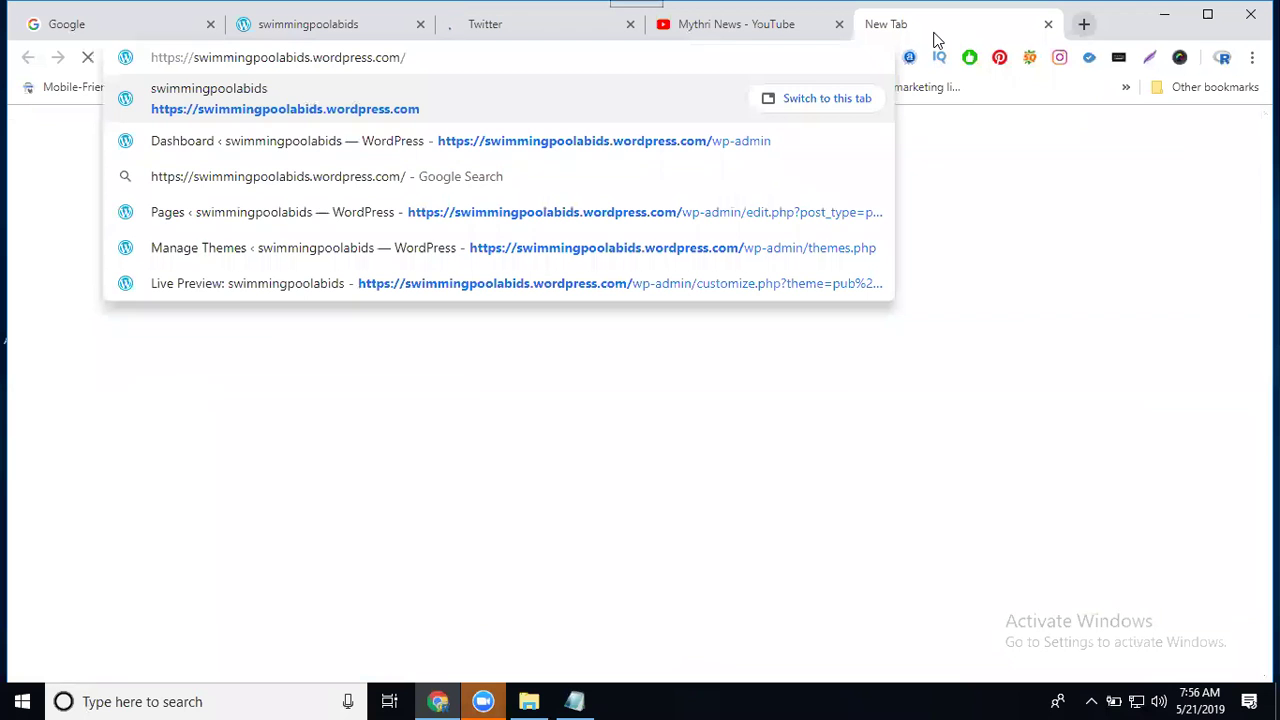
type("wp-admi")
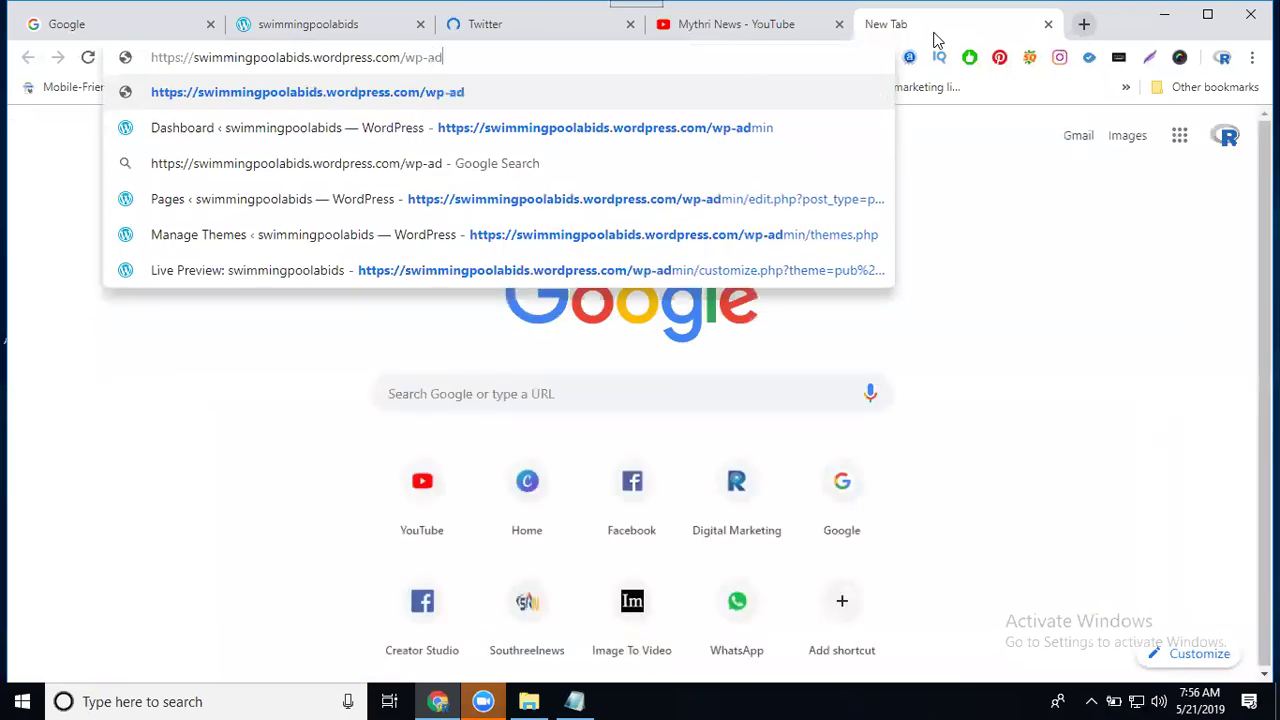
type("n")
key("Return")
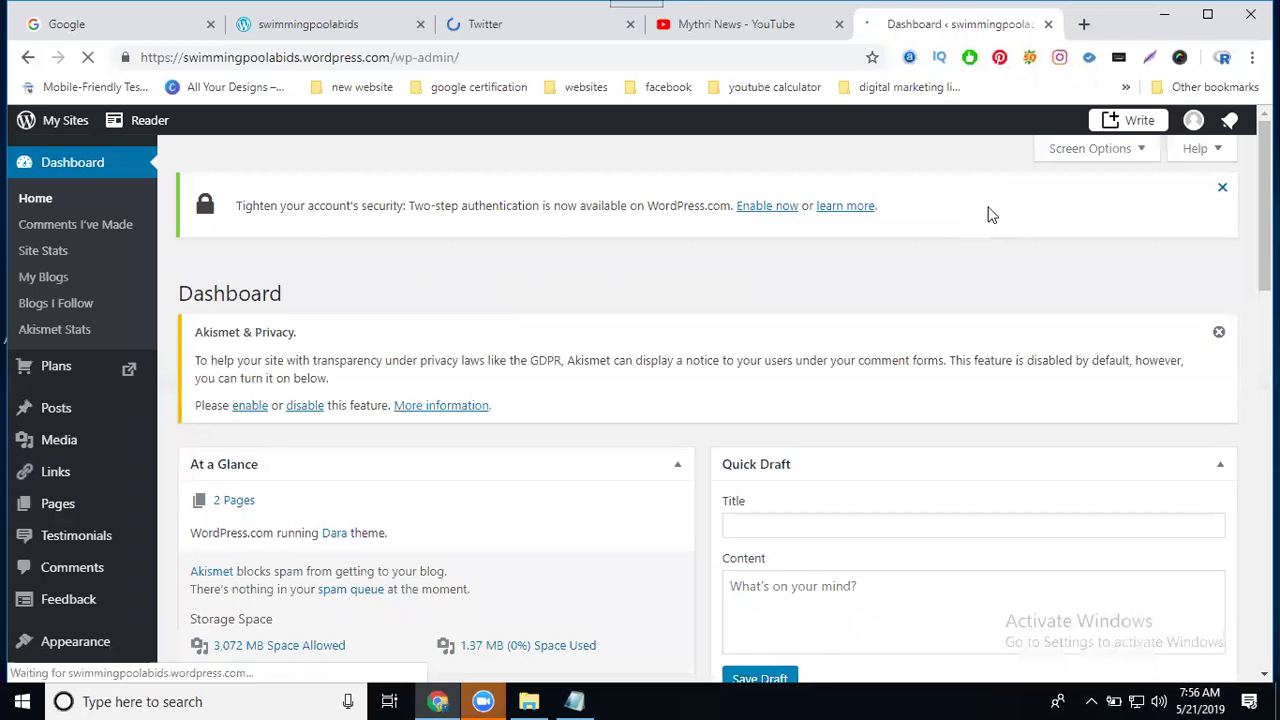
- Open the site's theme customizer and go to its Menus settings
scroll(92, 552, "down", 1)
scroll(92, 552, "down", 2)
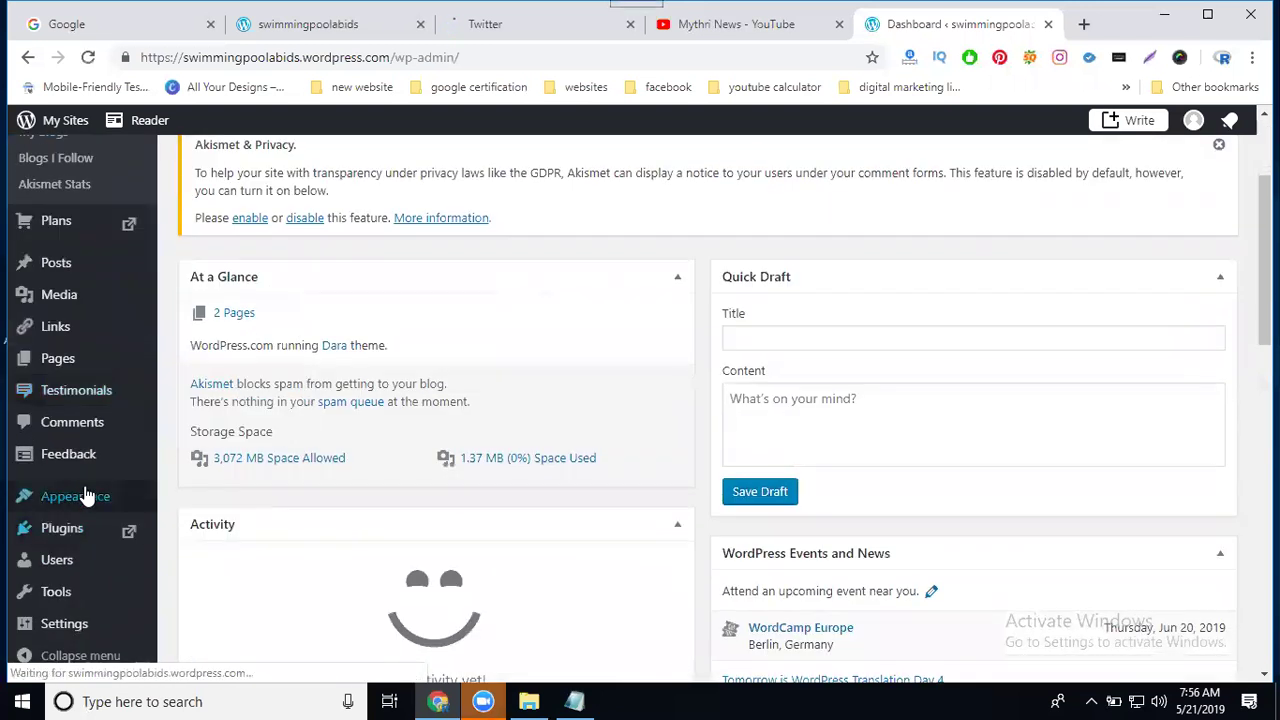
mouse_move(83, 494)
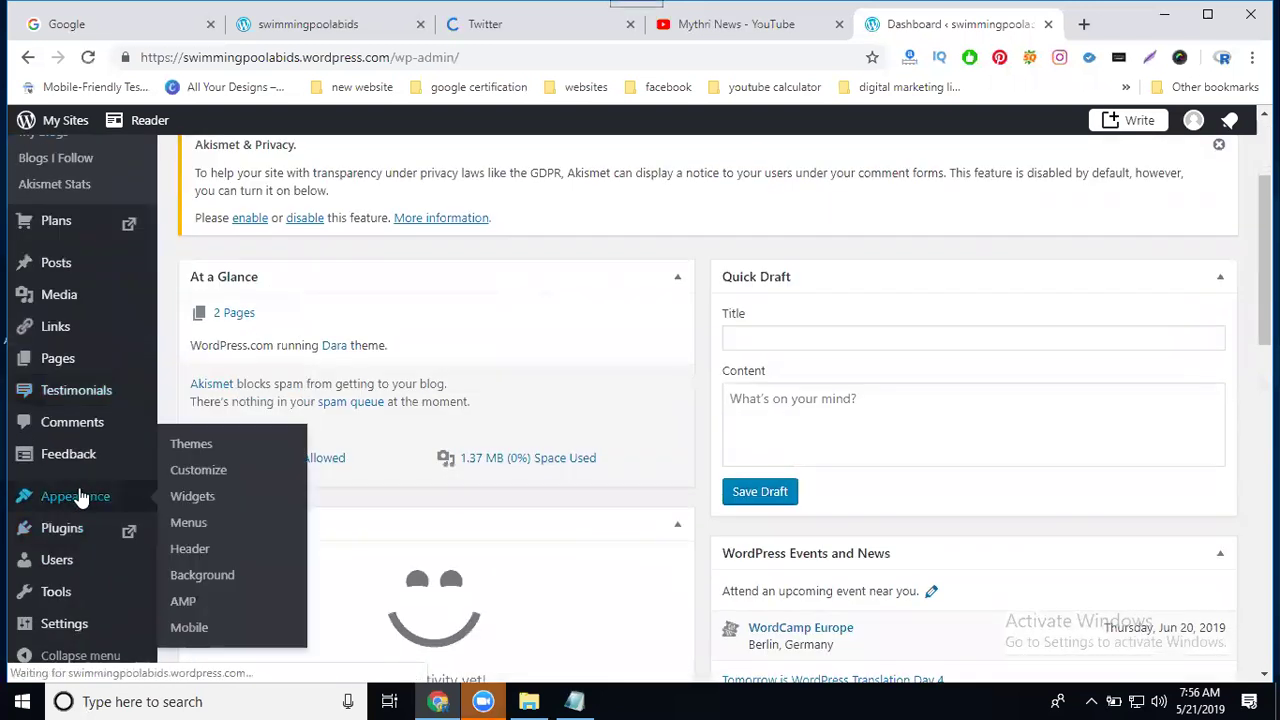
left_click(193, 478)
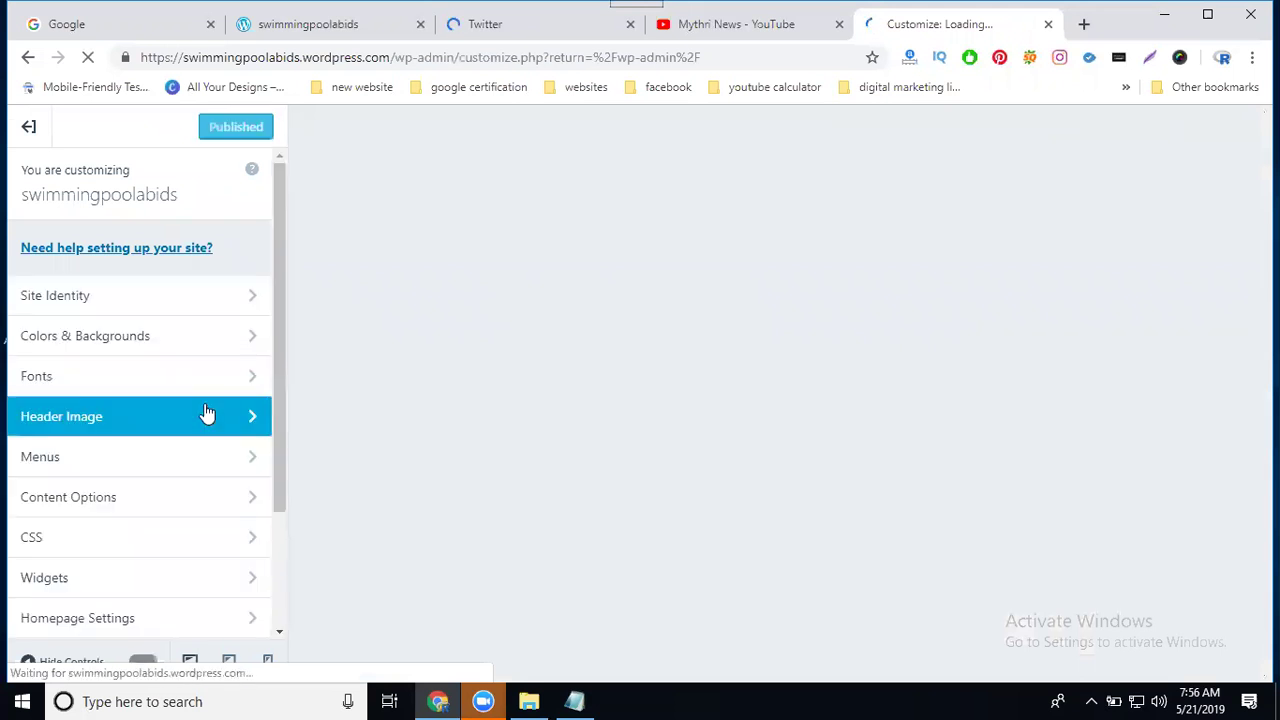
scroll(206, 414, "down", 2)
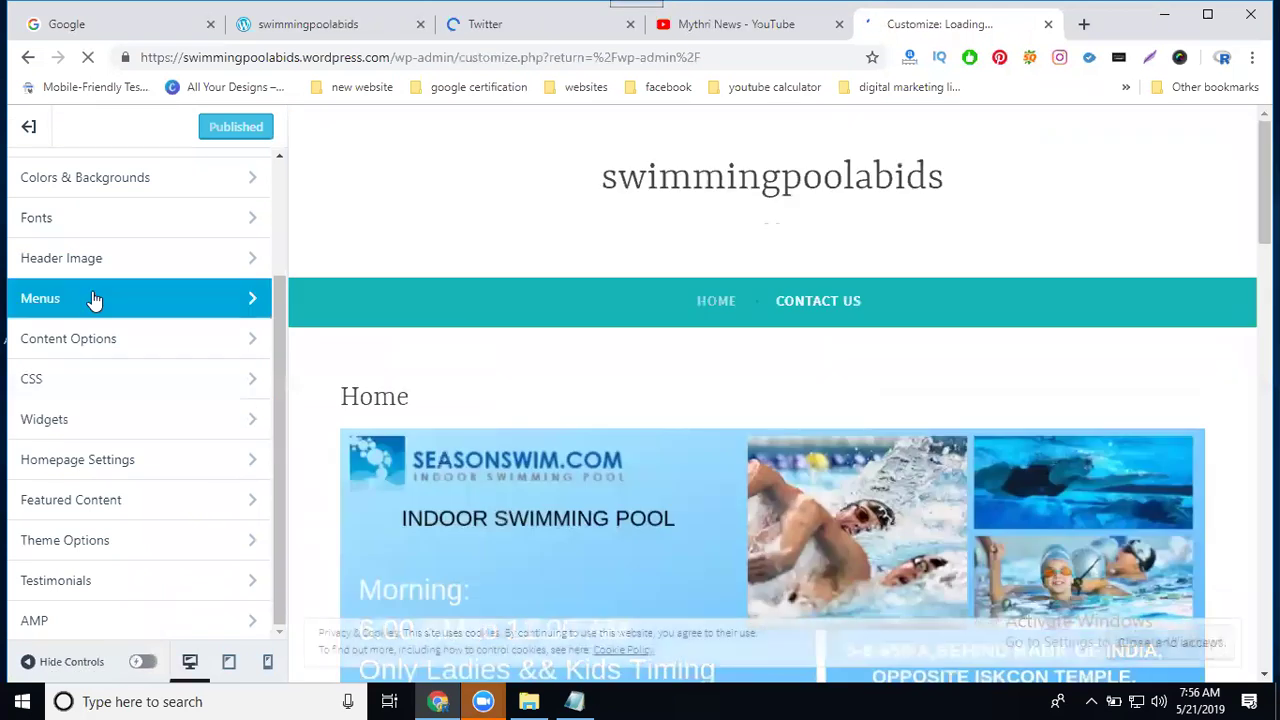
left_click(92, 299)
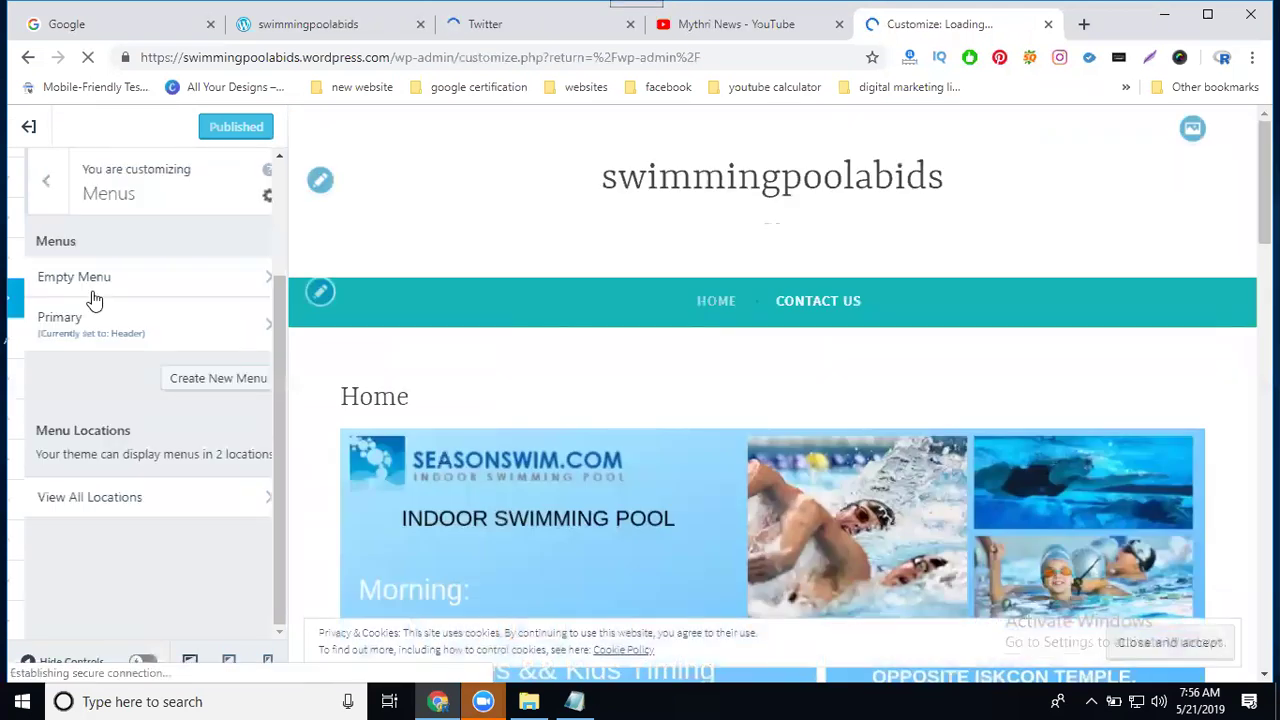
- Create a new menu named Social Menu and assign it to the Social Menu location
left_click(220, 384)
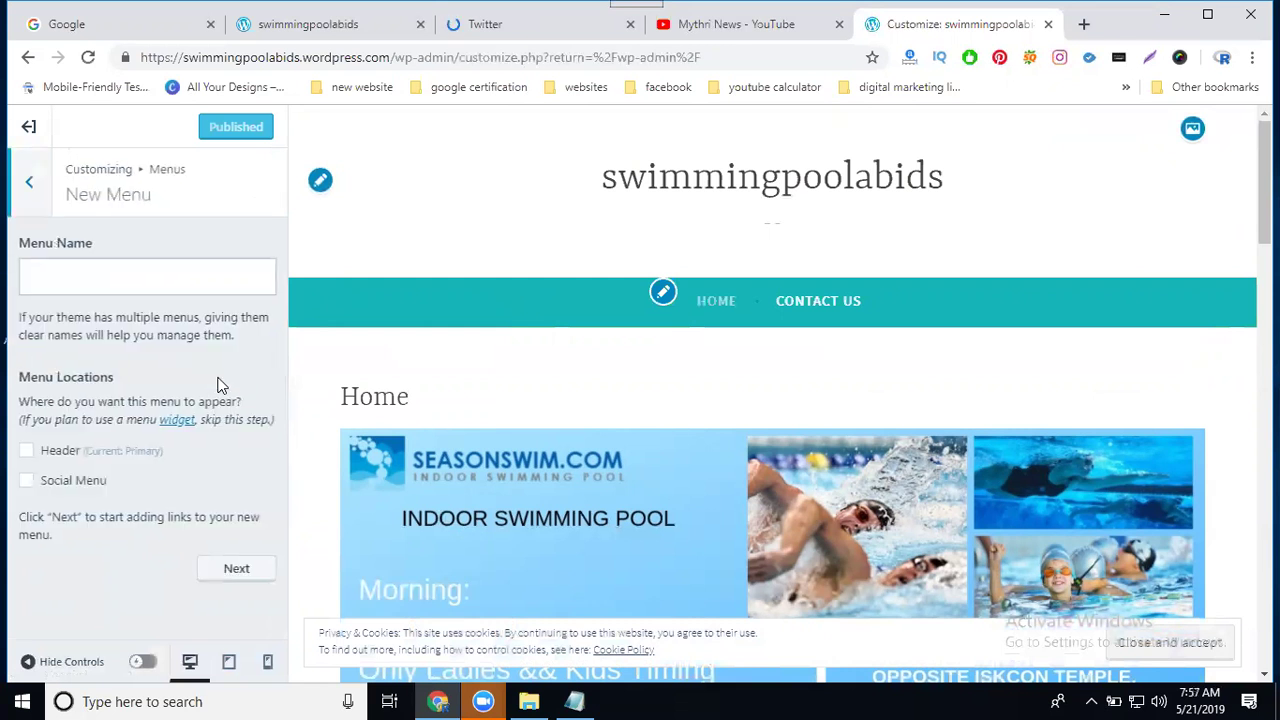
left_click(63, 483)
left_click(123, 281)
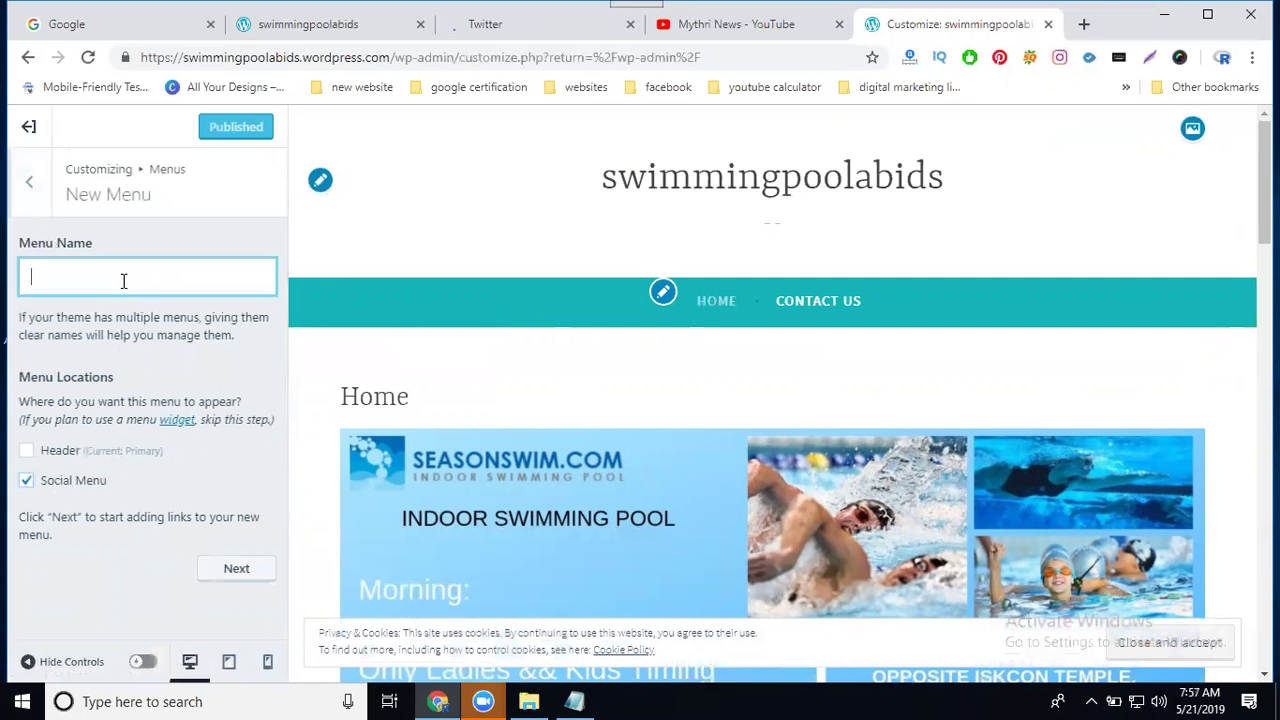
type("Social Menu")
left_click(235, 570)
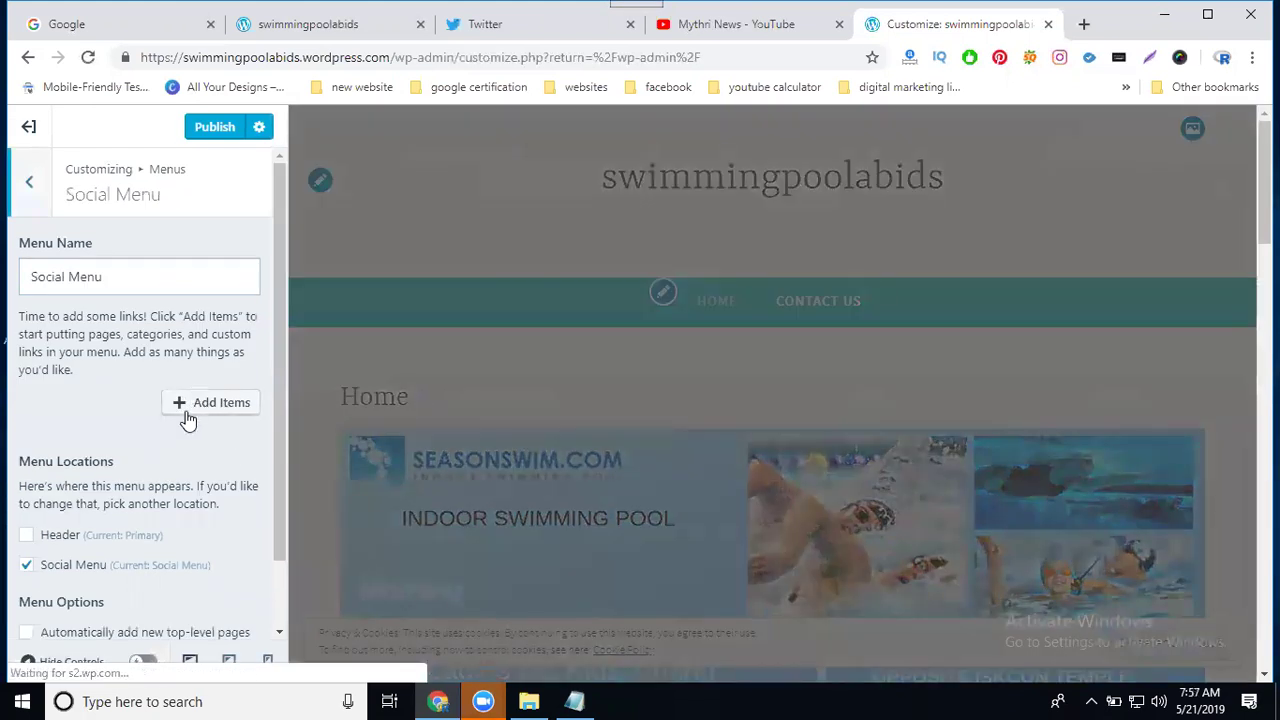
- Start adding items to the new Social Menu and open the Custom Links form
scroll(106, 420, "down", 1)
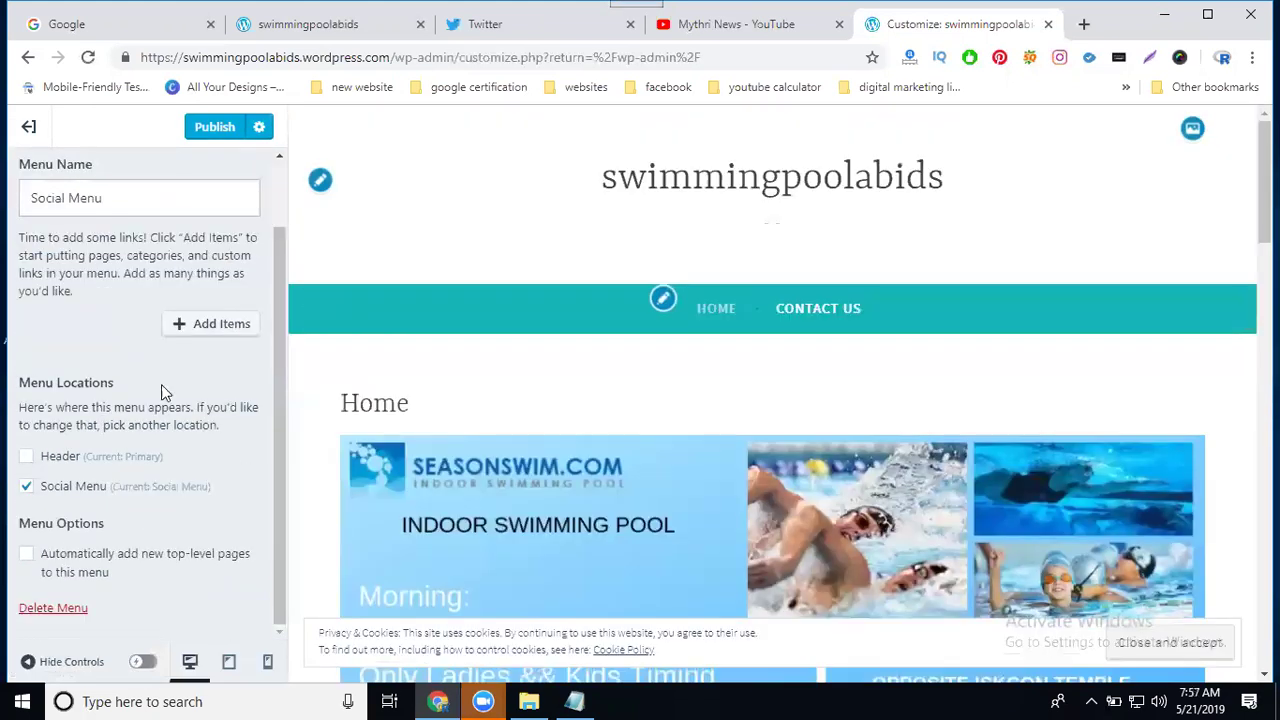
left_click(209, 330)
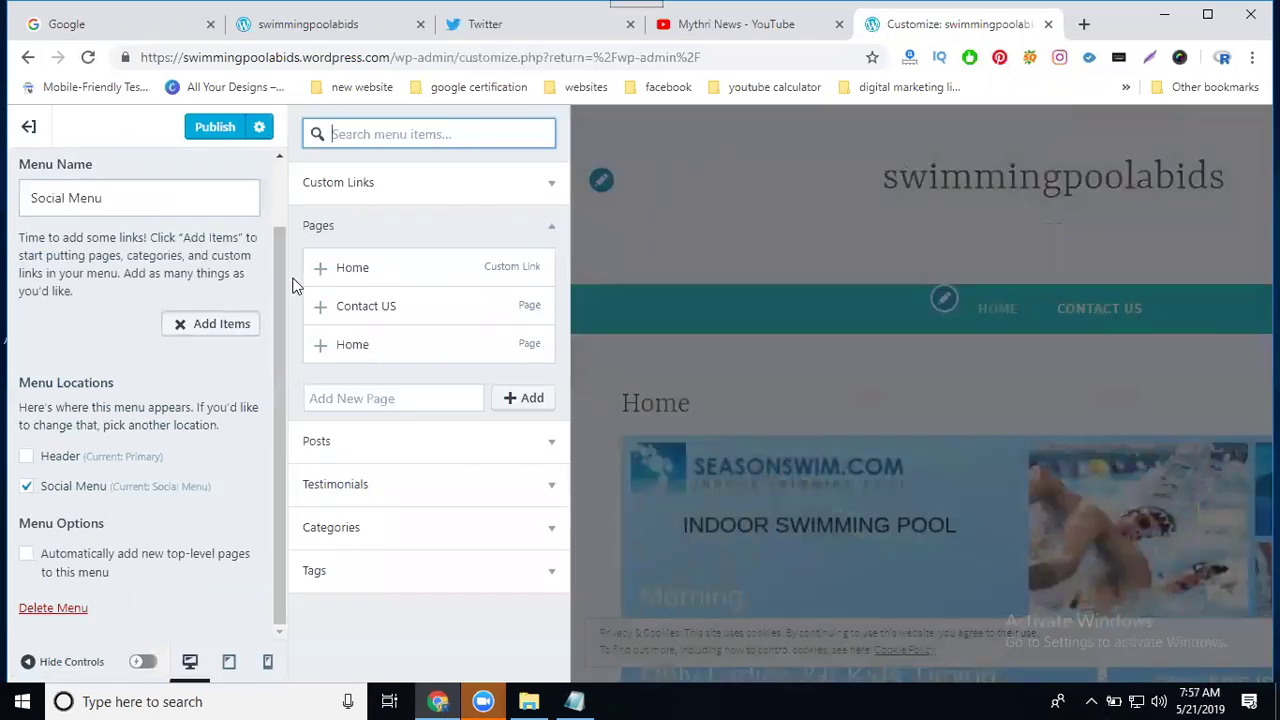
left_click(352, 192)
left_click(352, 190)
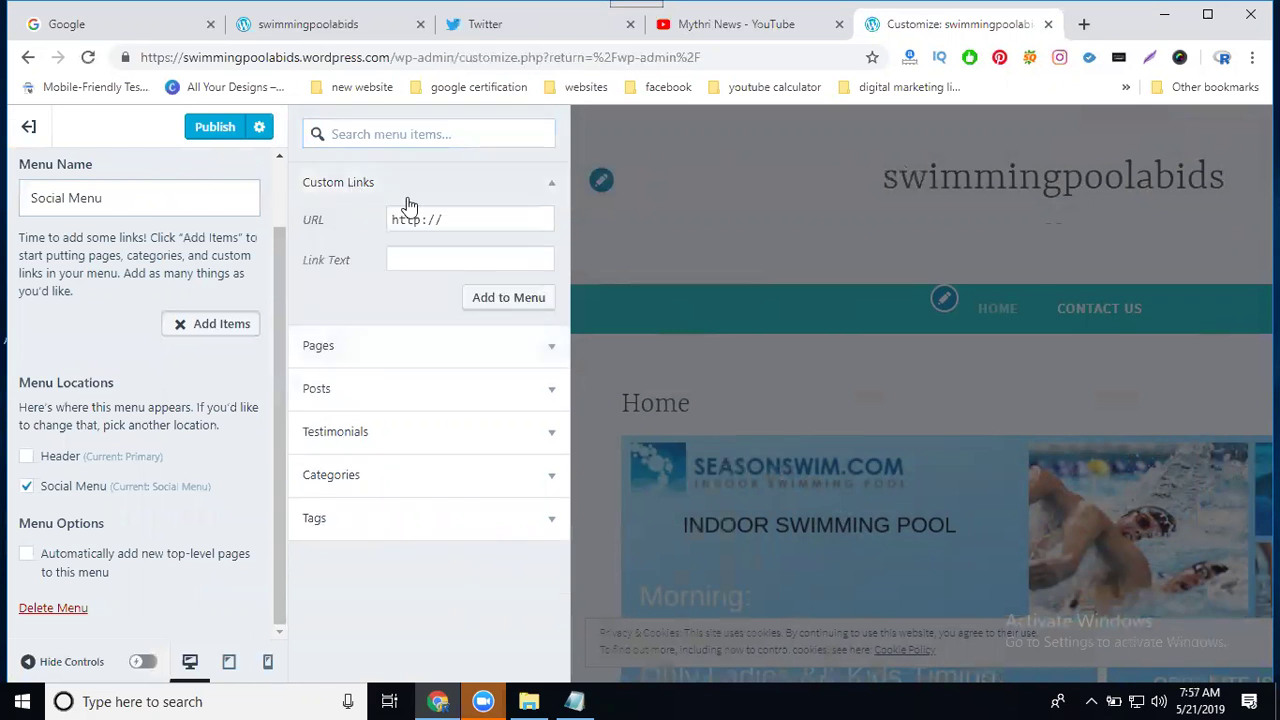
- Open the Season swim Hyderabad profile on Twitter and copy its web address
left_click(541, 30)
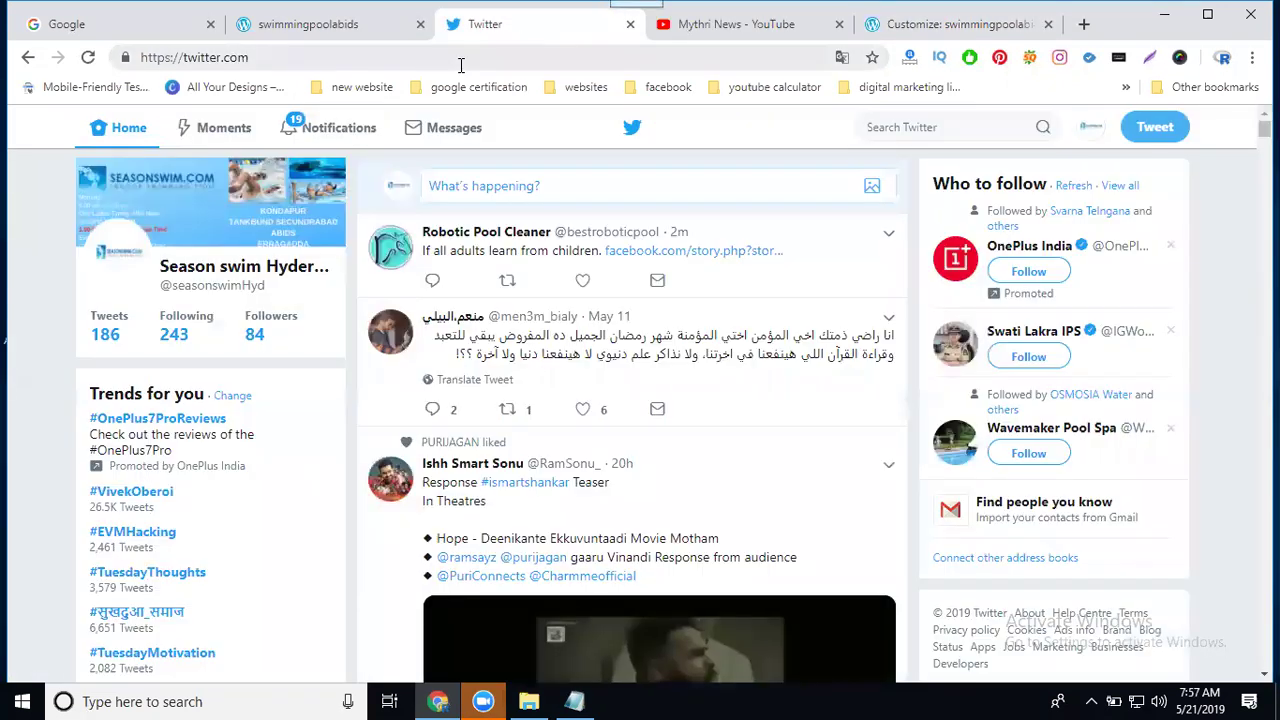
left_click(240, 283)
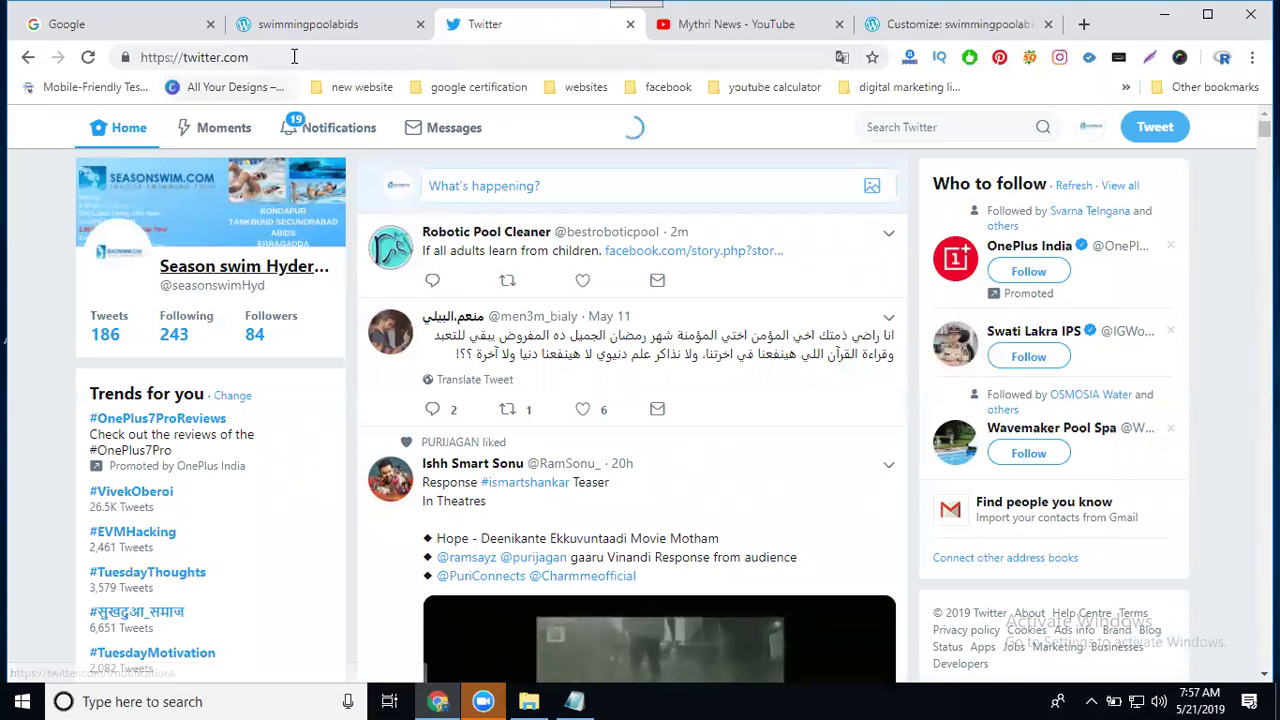
left_click(295, 60)
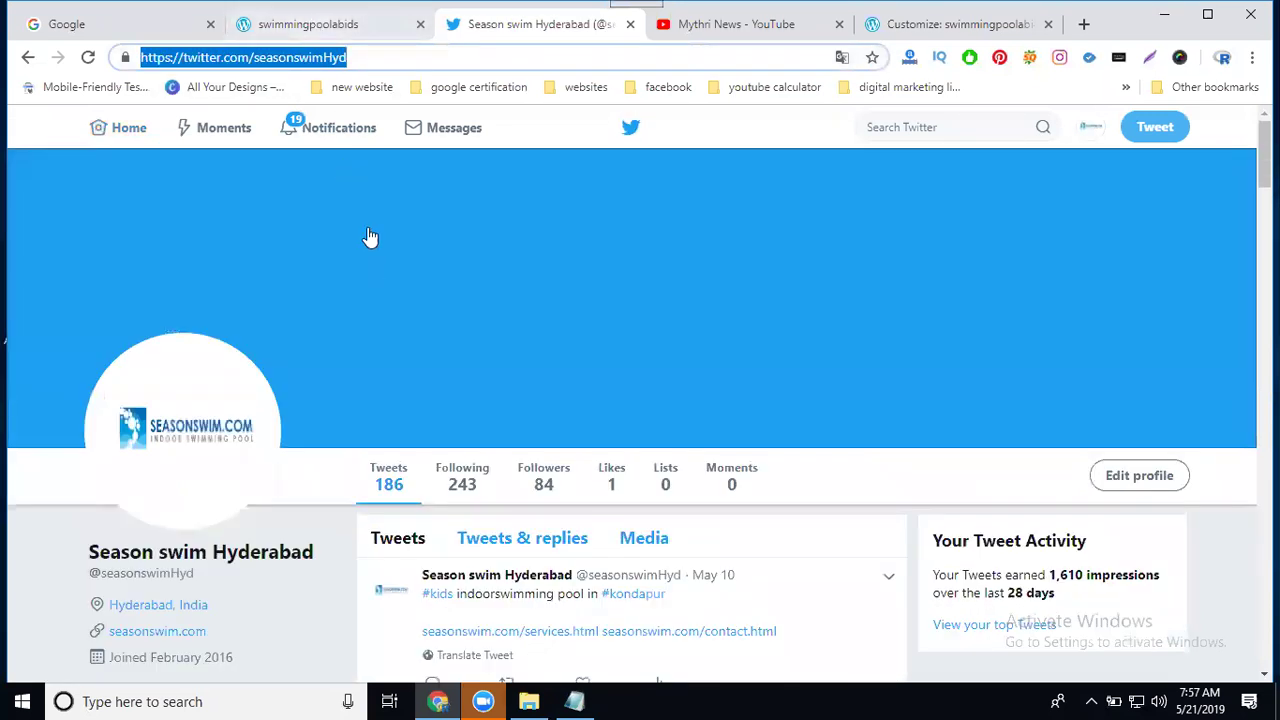
left_click(328, 28)
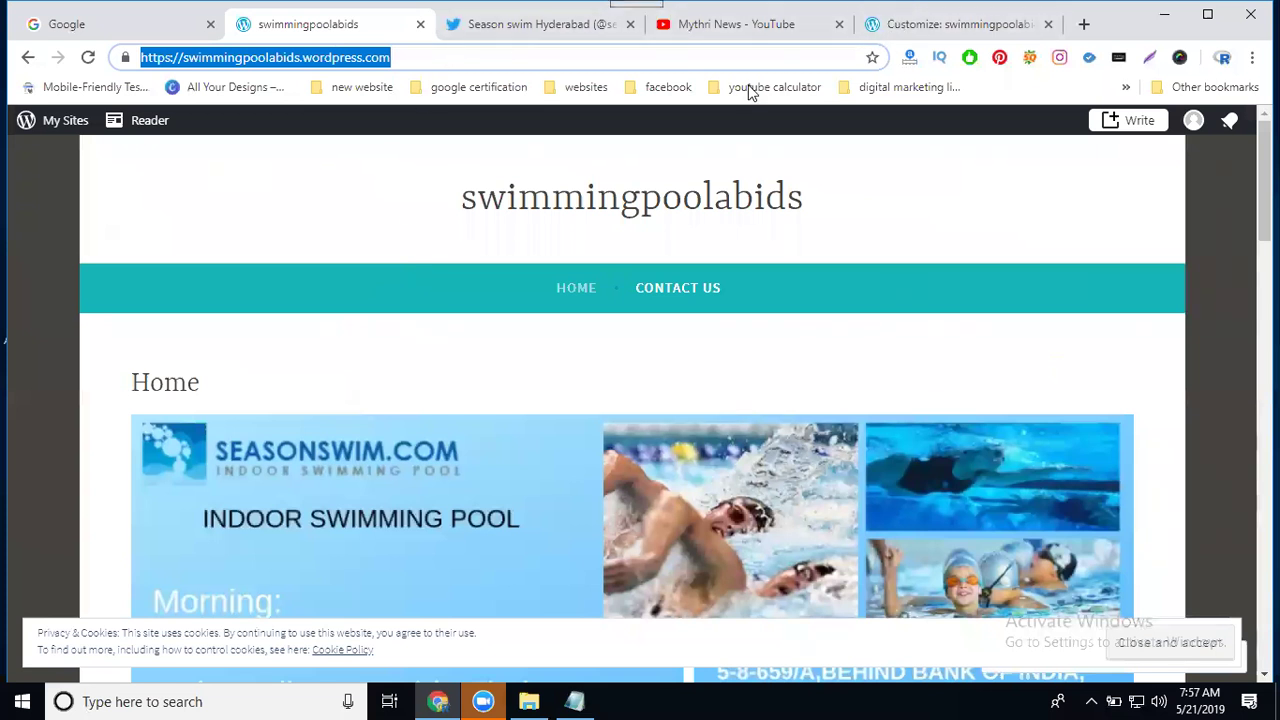
- Add the copied Twitter profile address to the Social Menu as a custom link with the text Twitter
left_click(894, 26)
triple_click(487, 216)
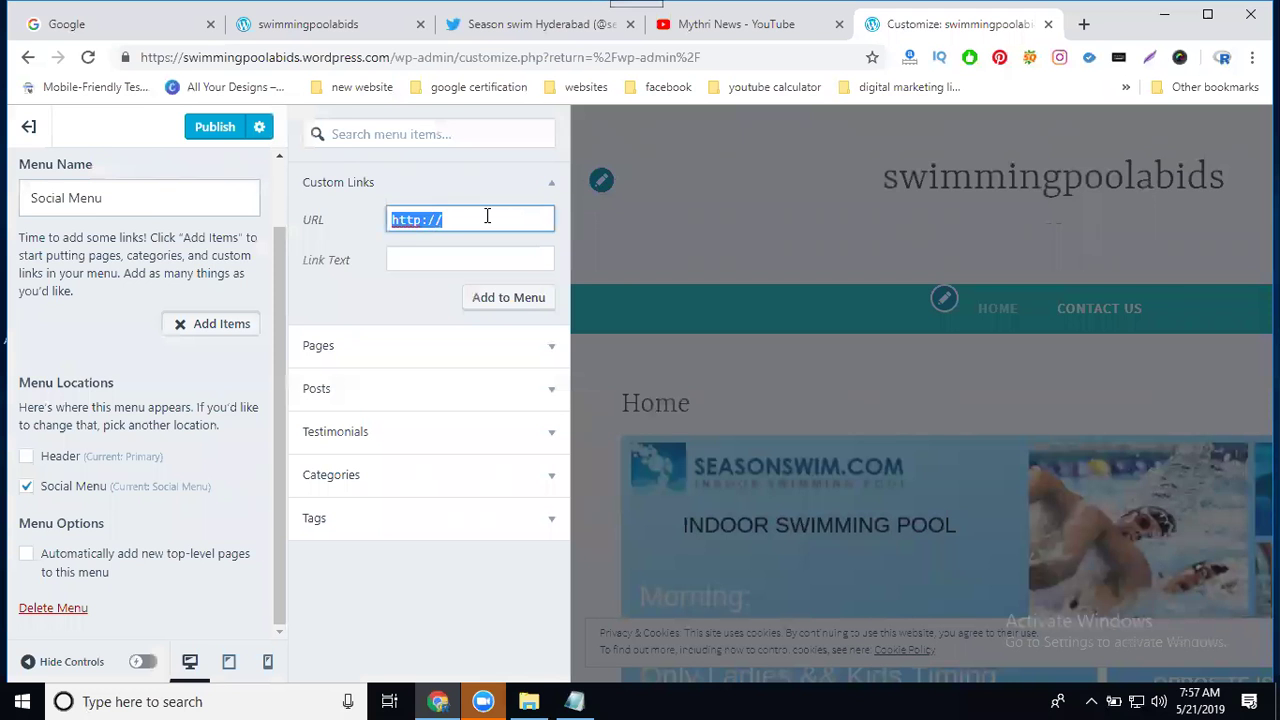
key("ctrl+v")
left_click(457, 260)
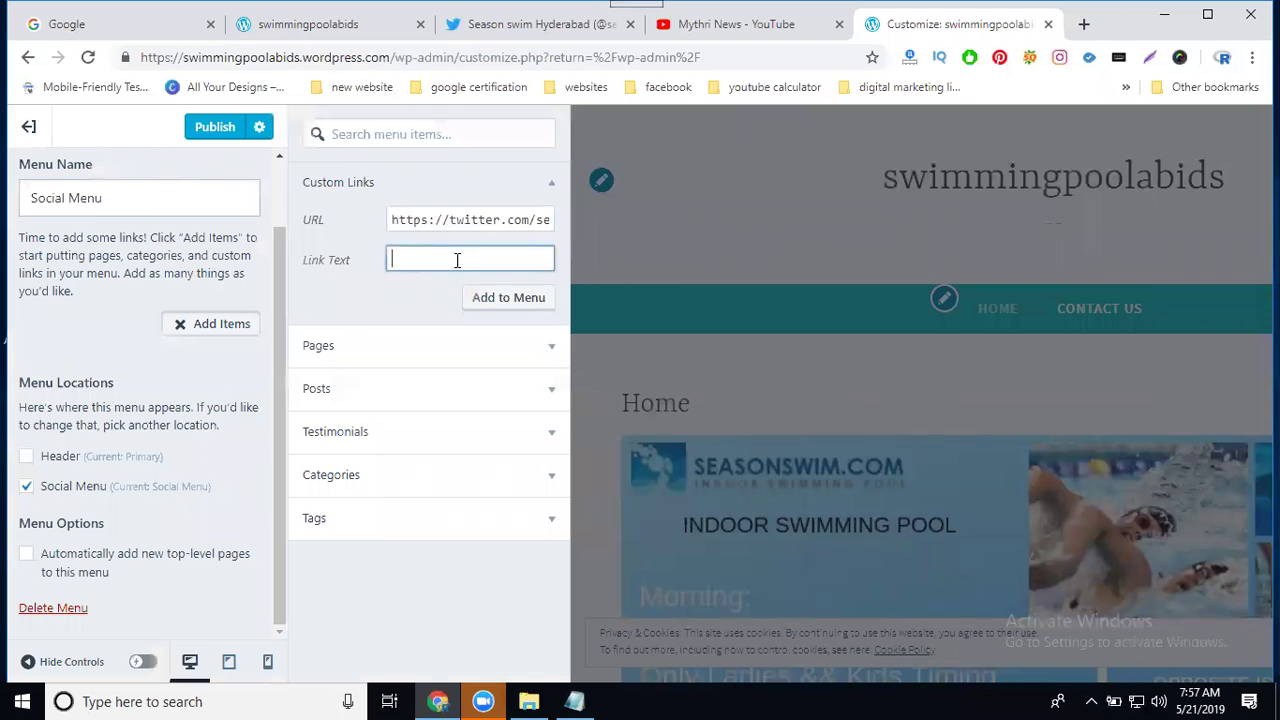
type("Twitter")
left_click(515, 296)
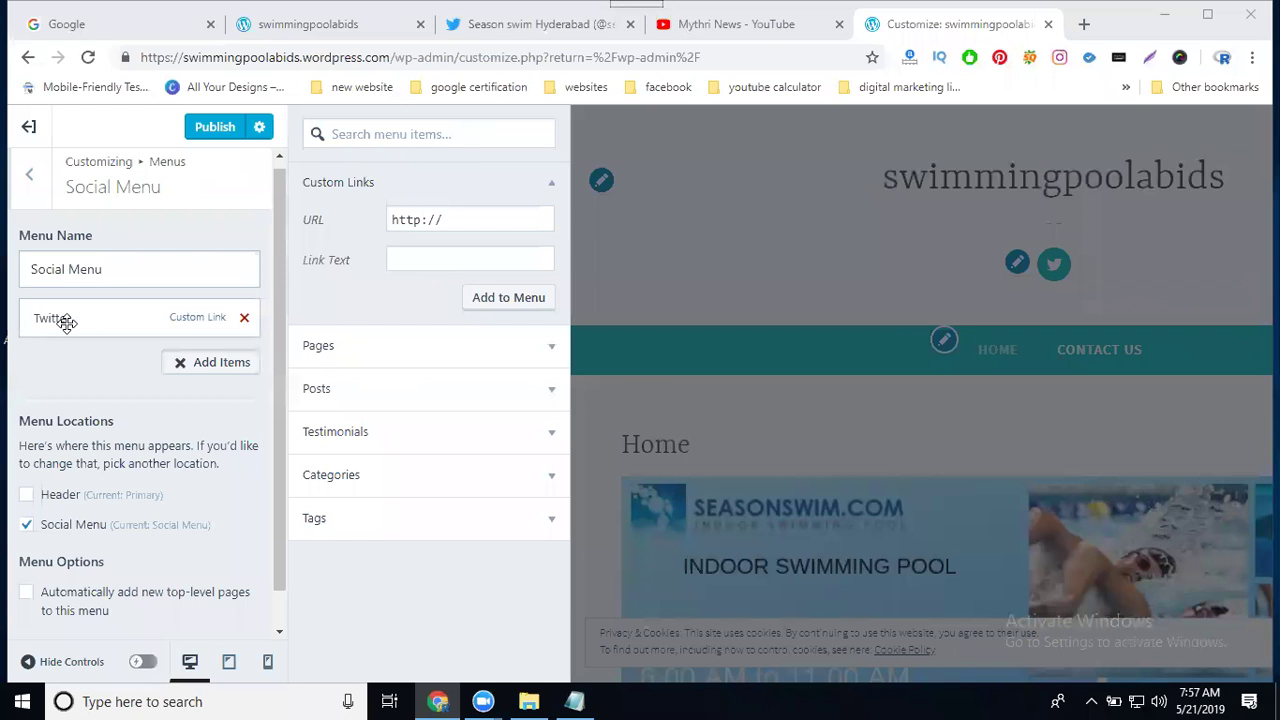
- Copy the web address of the Mythri News YouTube channel's videos page
left_click(745, 24)
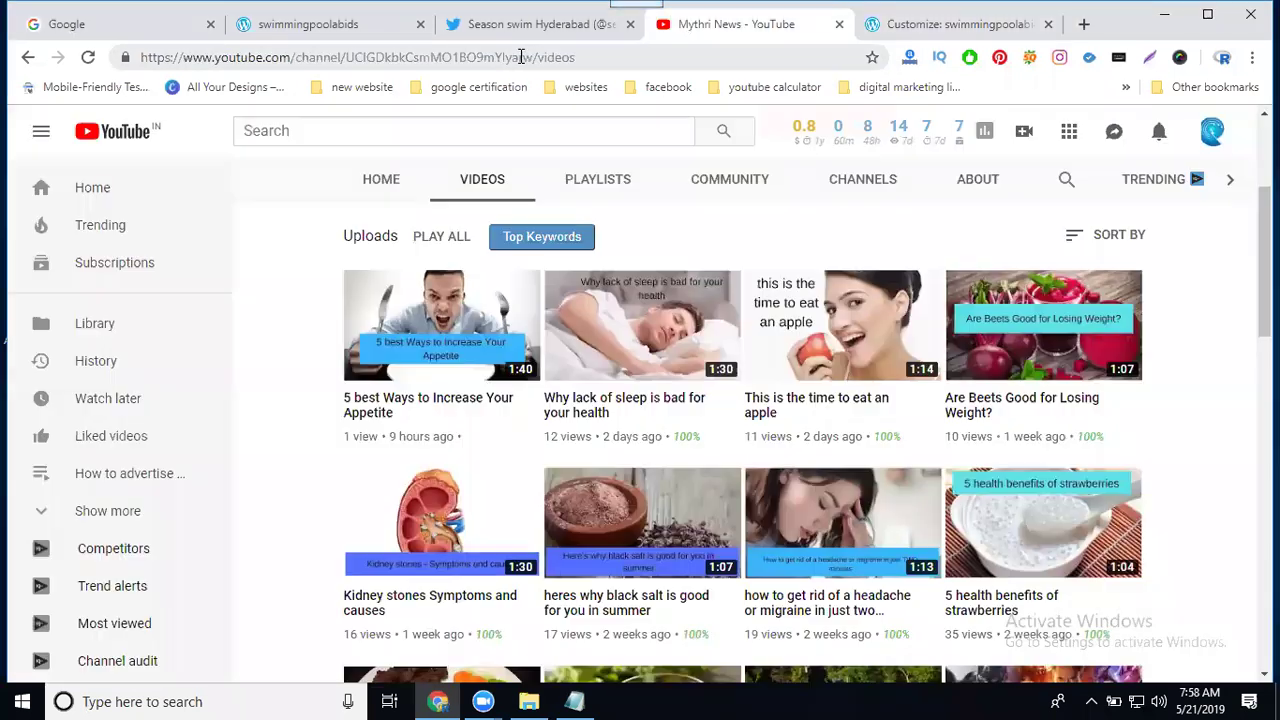
left_click(537, 58)
left_click(563, 23)
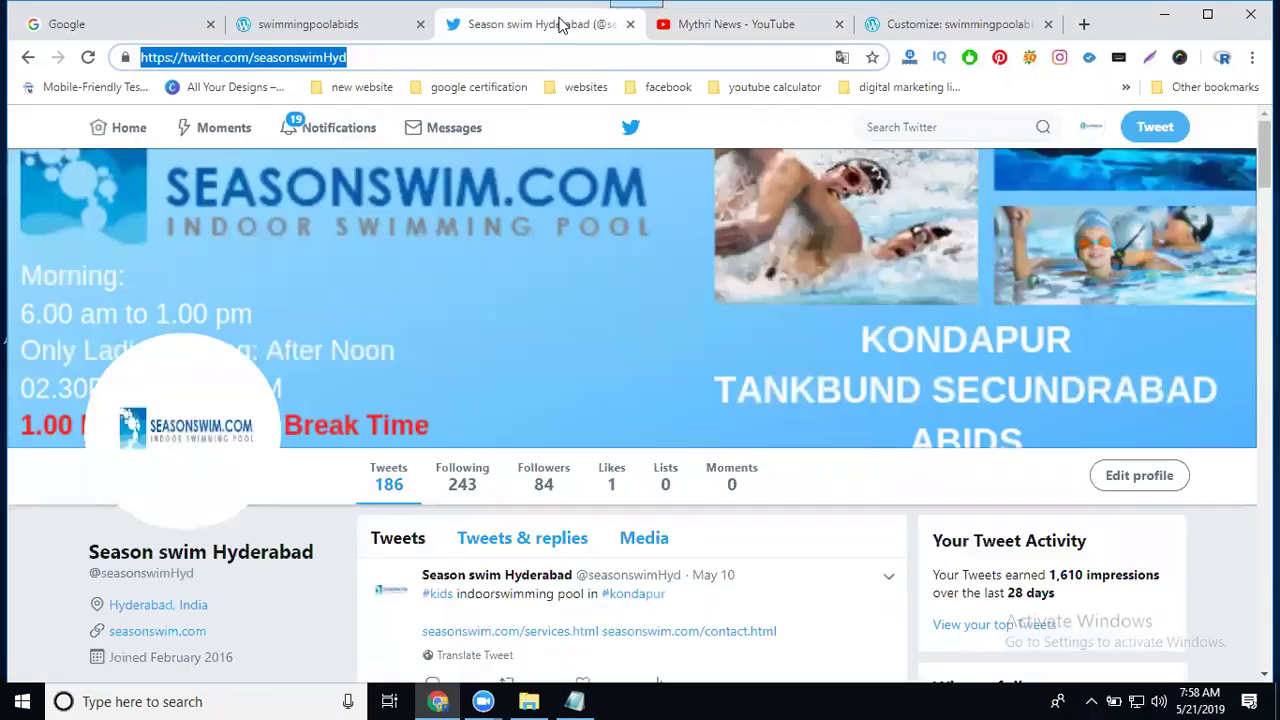
- Add the copied YouTube address to the Social Menu as a custom link with the text youtube, and publish the changes
left_click(885, 32)
left_click(445, 220)
key("ctrl+a")
key("ctrl+v")
left_click(436, 260)
type("youtube")
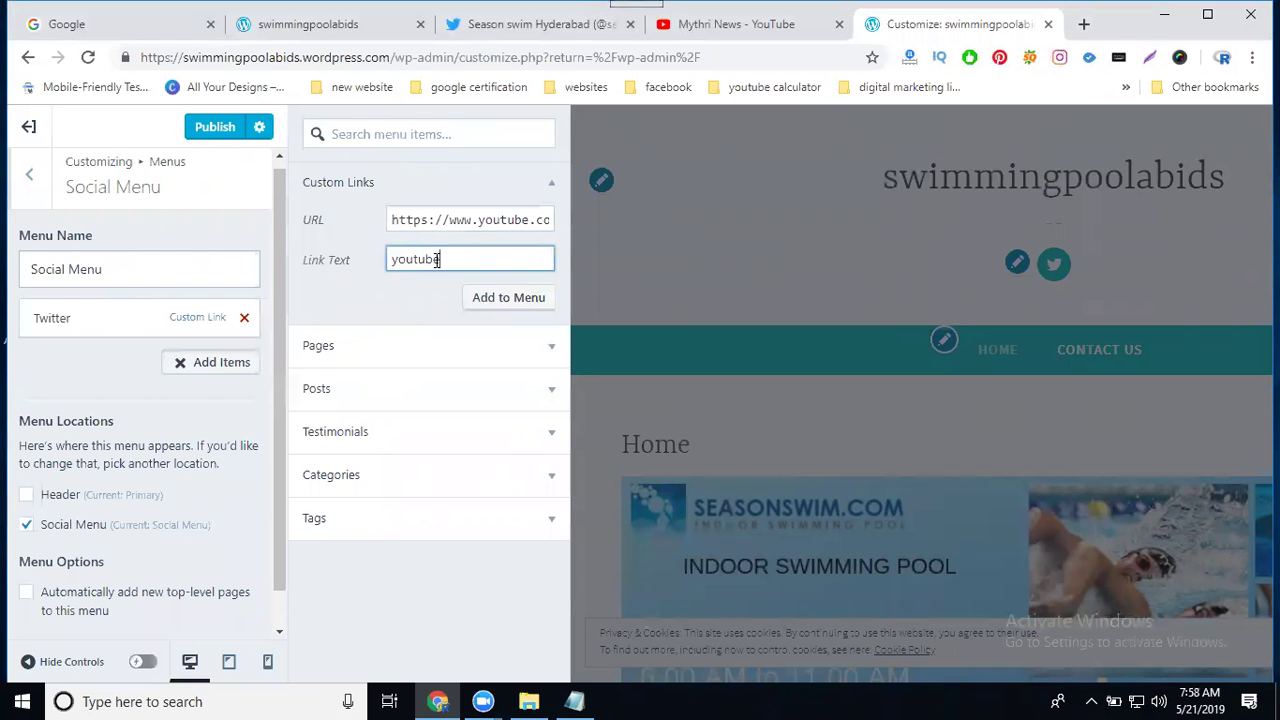
left_click(497, 300)
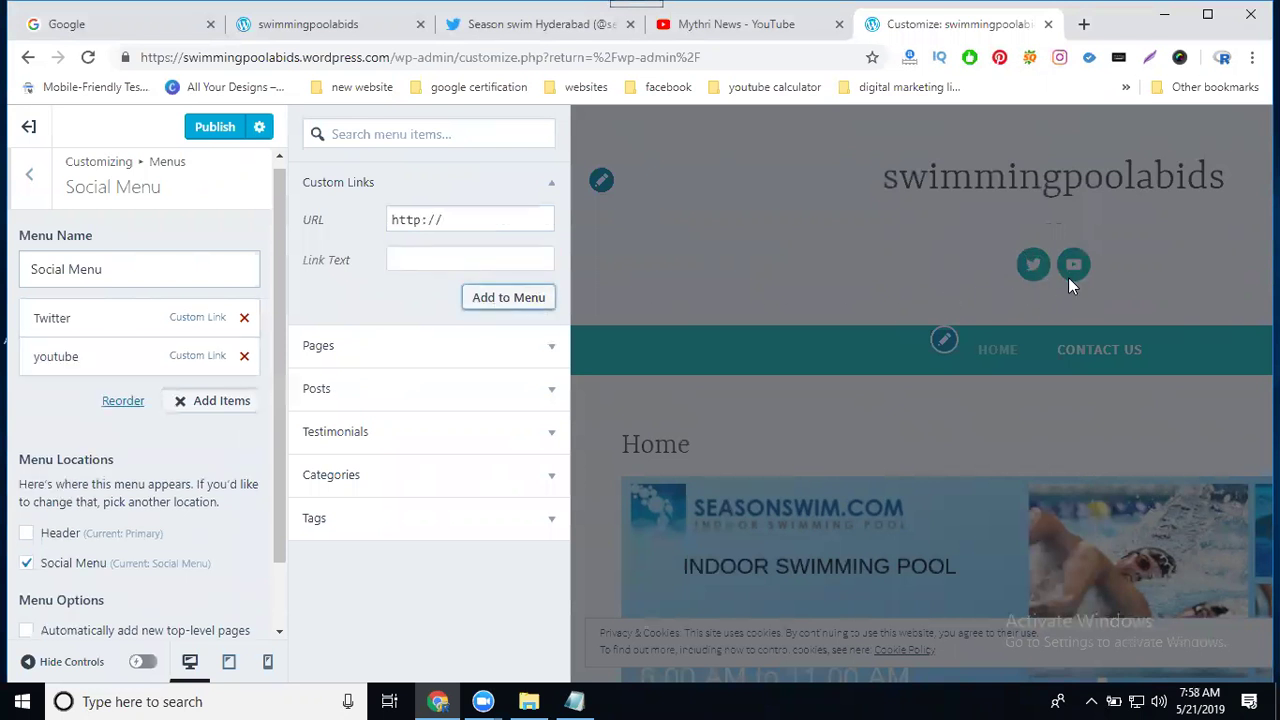
left_click(213, 126)
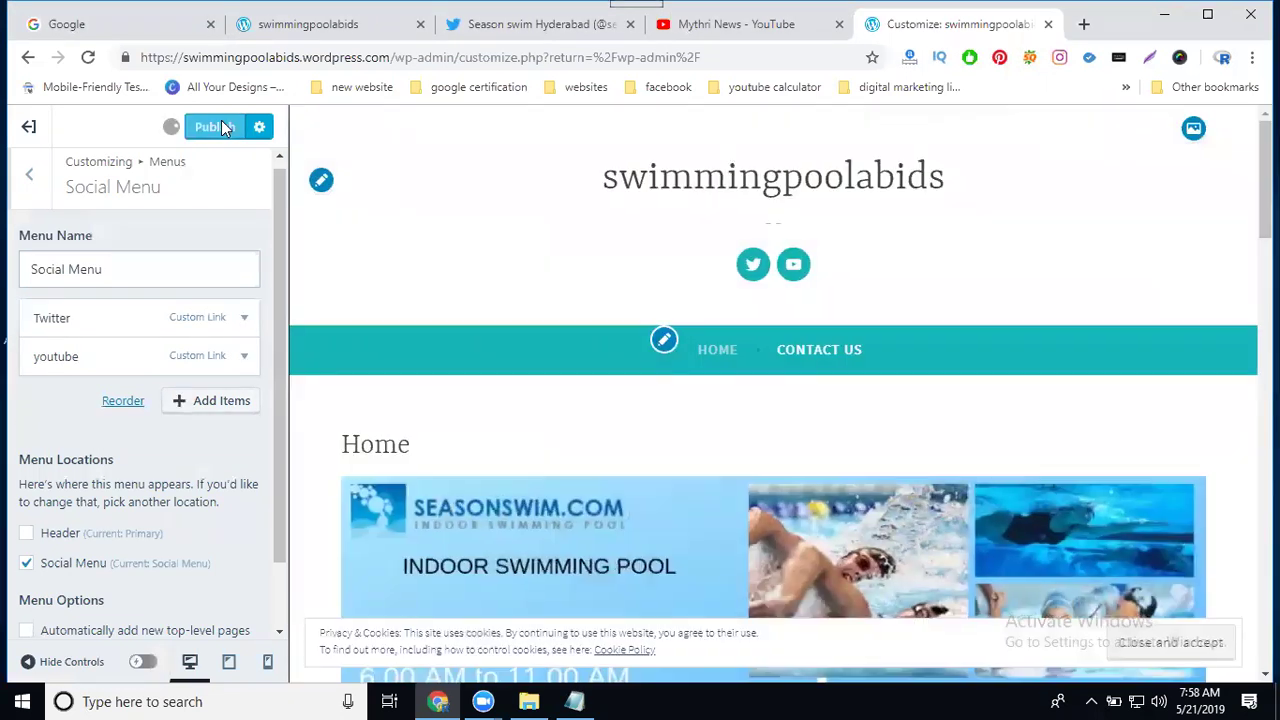
- Reload the live swimmingpoolabids site and check the social link icons in its header
left_click(333, 27)
scroll(437, 246, "down", 4)
scroll(437, 246, "down", 20)
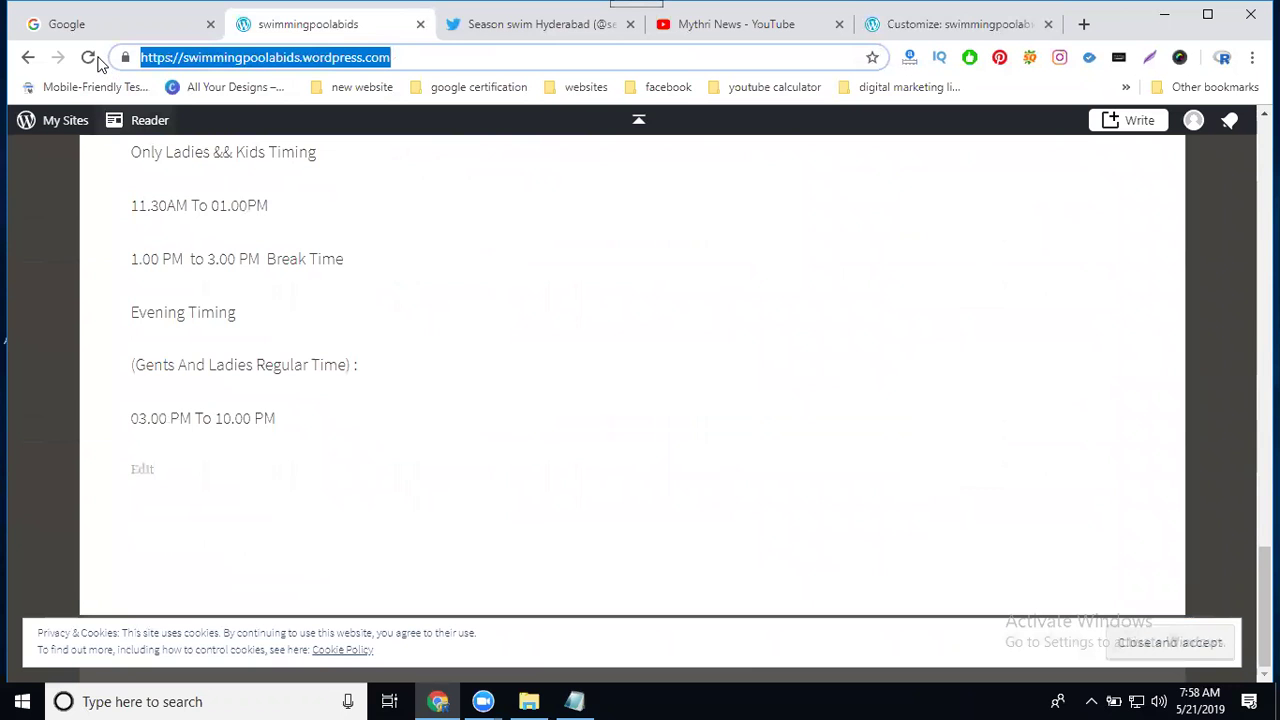
left_click(90, 58)
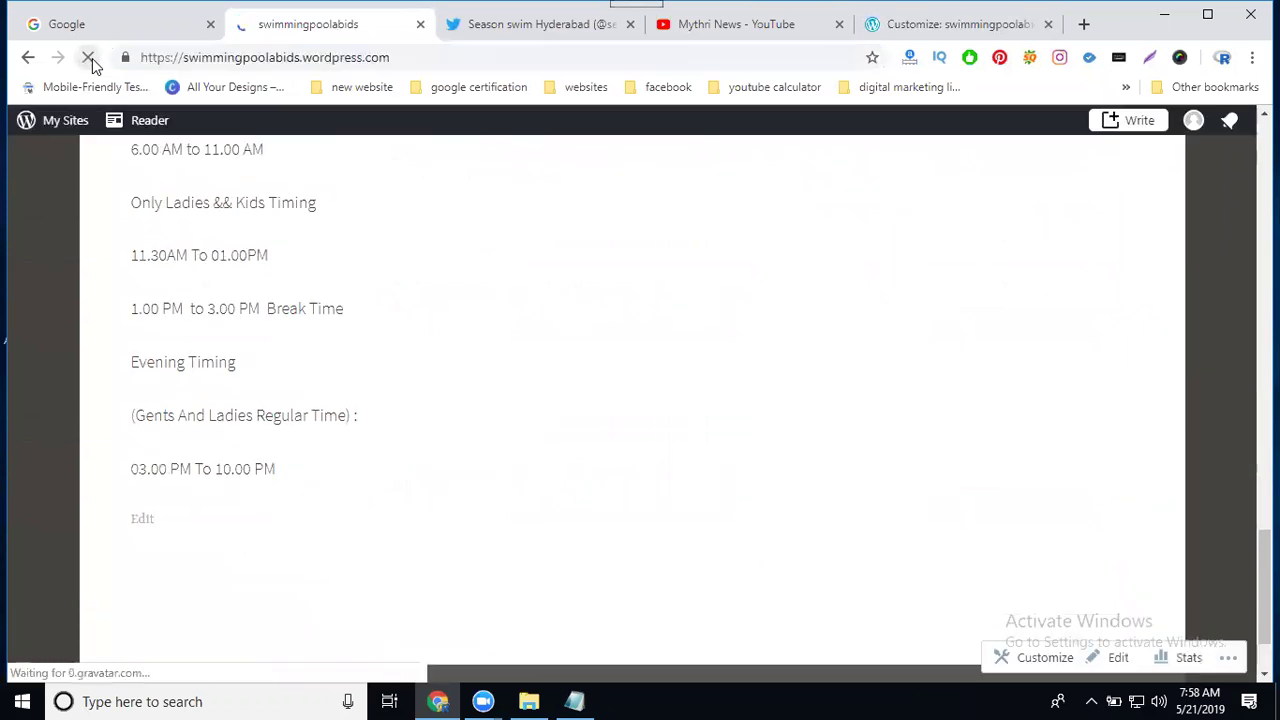
scroll(645, 327, "up", 10)
scroll(650, 325, "up", 12)
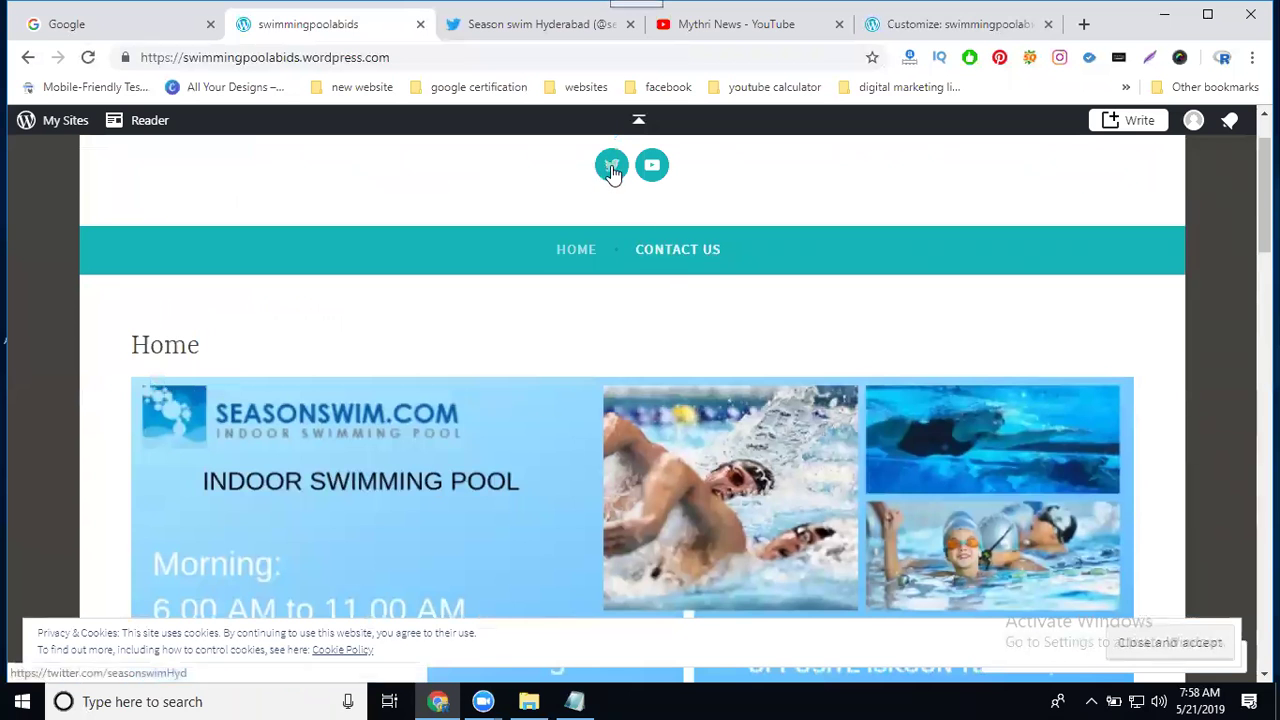
scroll(612, 172, "up", 1)
left_click(604, 252)
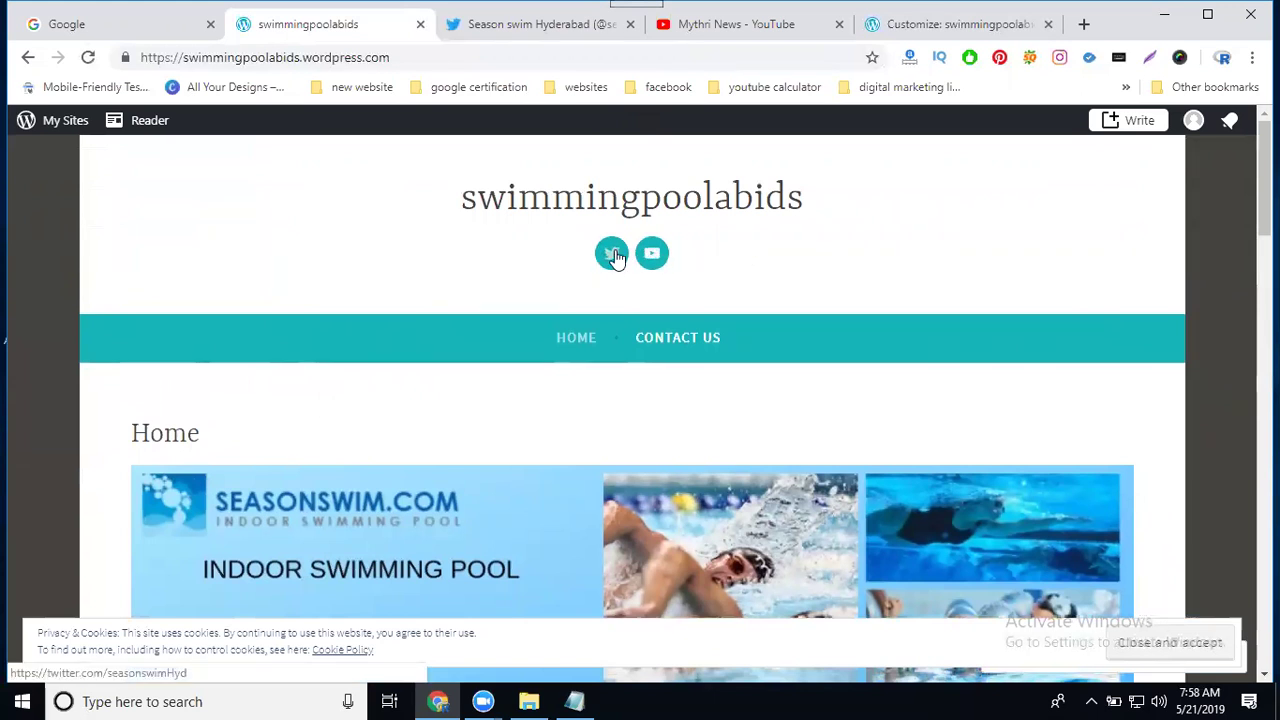
- Check the social link icons in the footer of the live site's home page
scroll(641, 311, "down", 20)
scroll(643, 318, "down", 3)
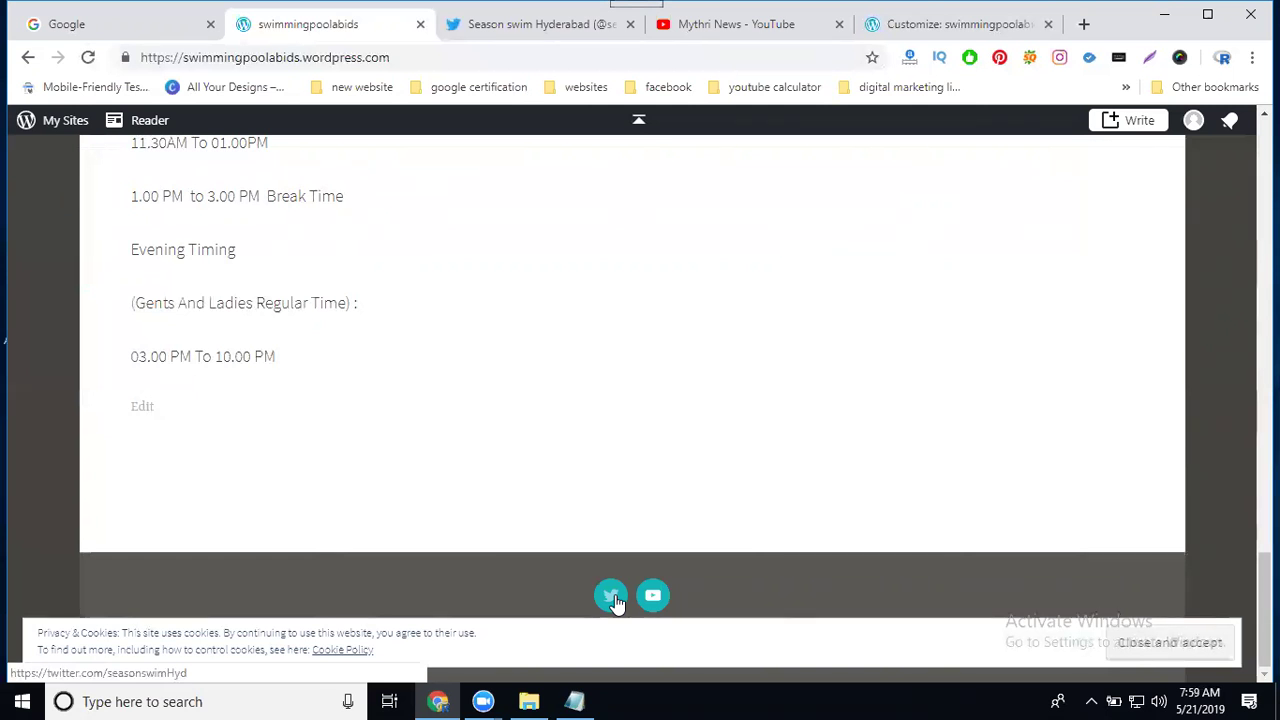
scroll(615, 600, "up", 15)
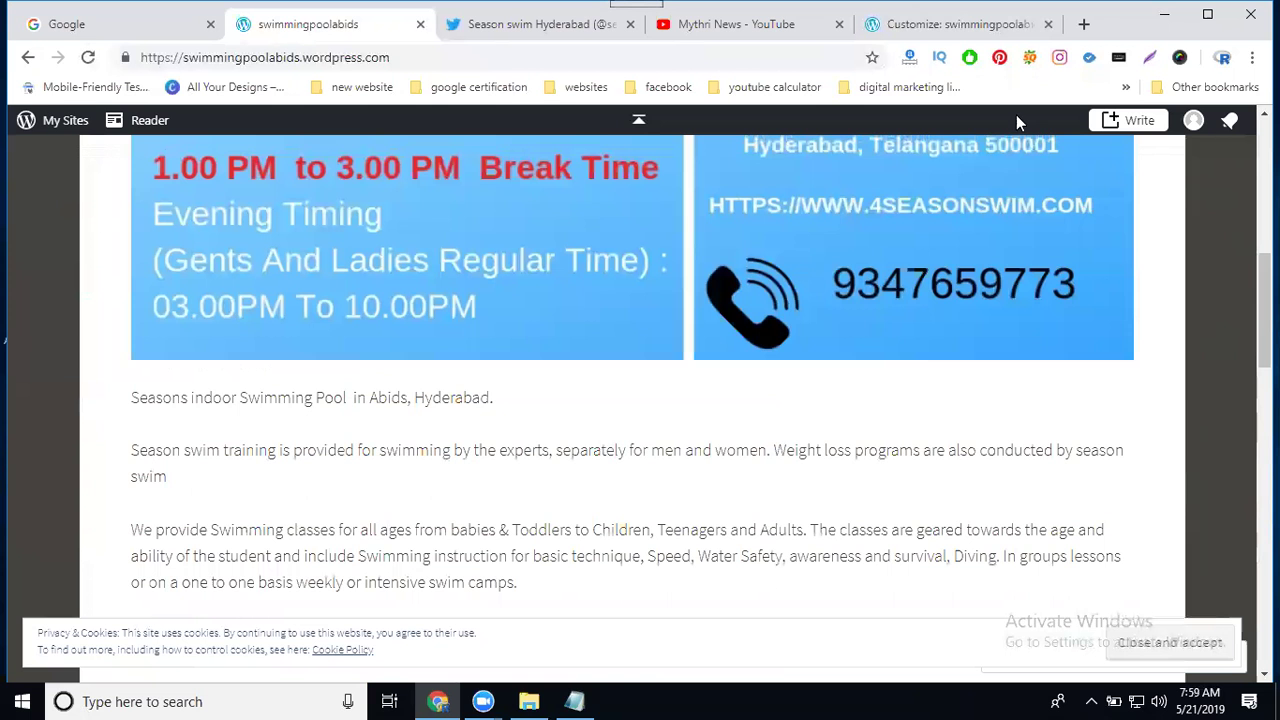
- Open facebook.com in a new browser tab
left_click(1091, 26)
type("fac")
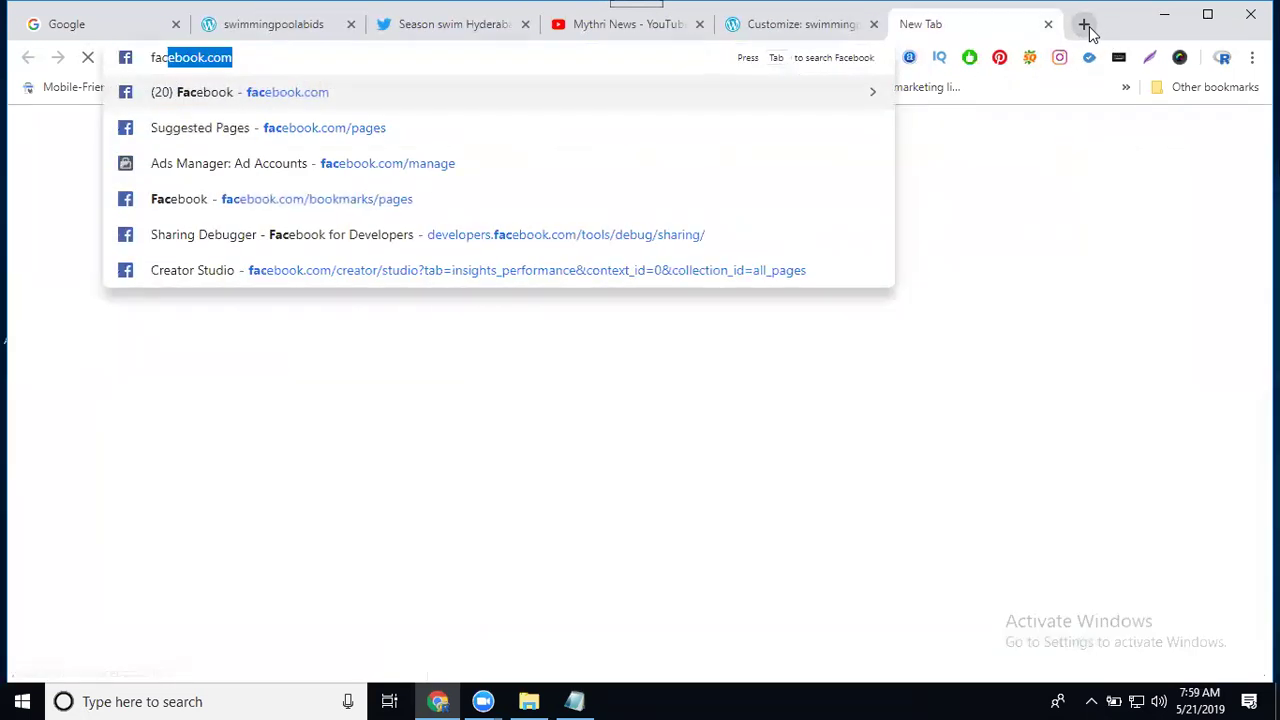
key("Return")
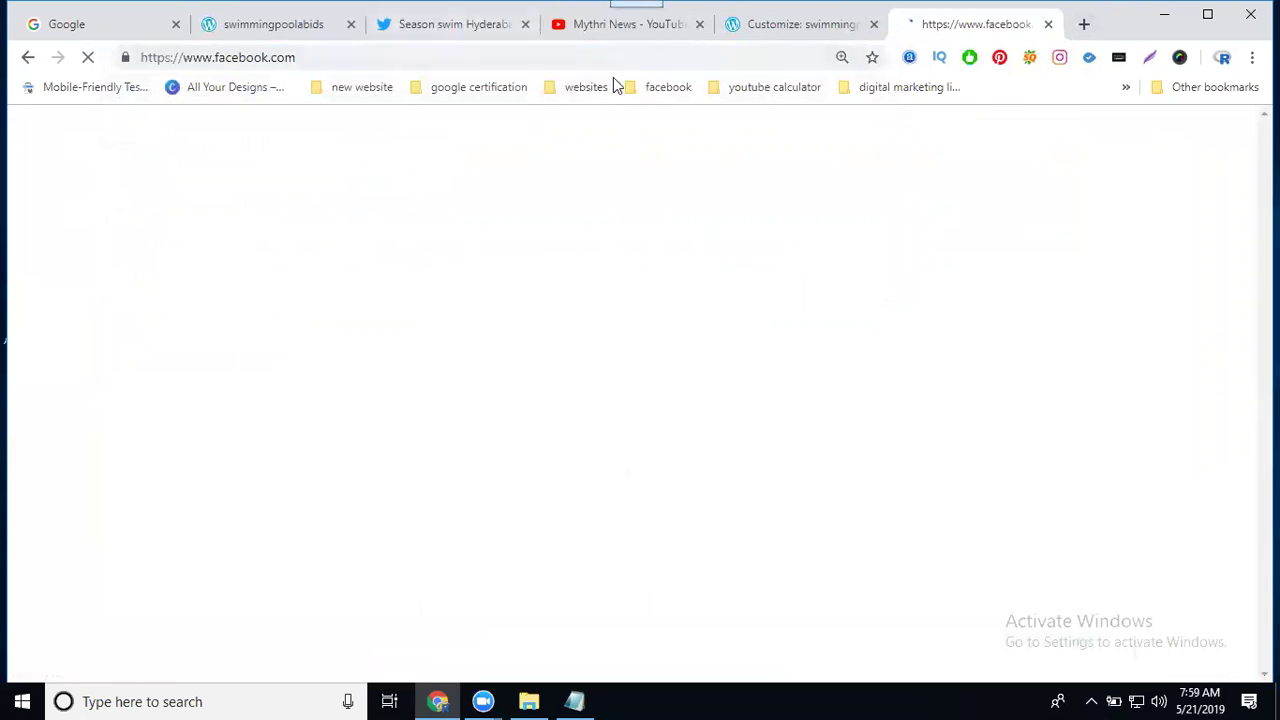
- Copy the Facebook address, add it to the Social Menu as a custom link with the text facebook, and publish the changes
left_click(343, 55)
key("ctrl+c")
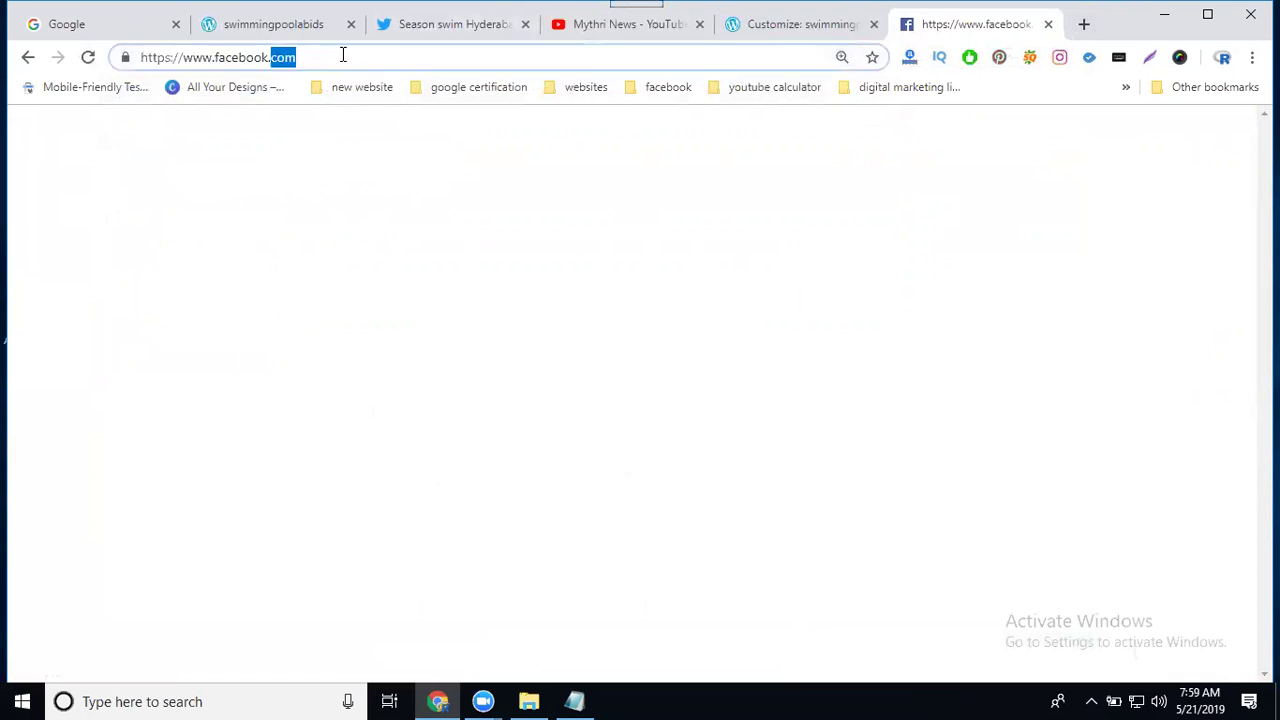
left_click(789, 27)
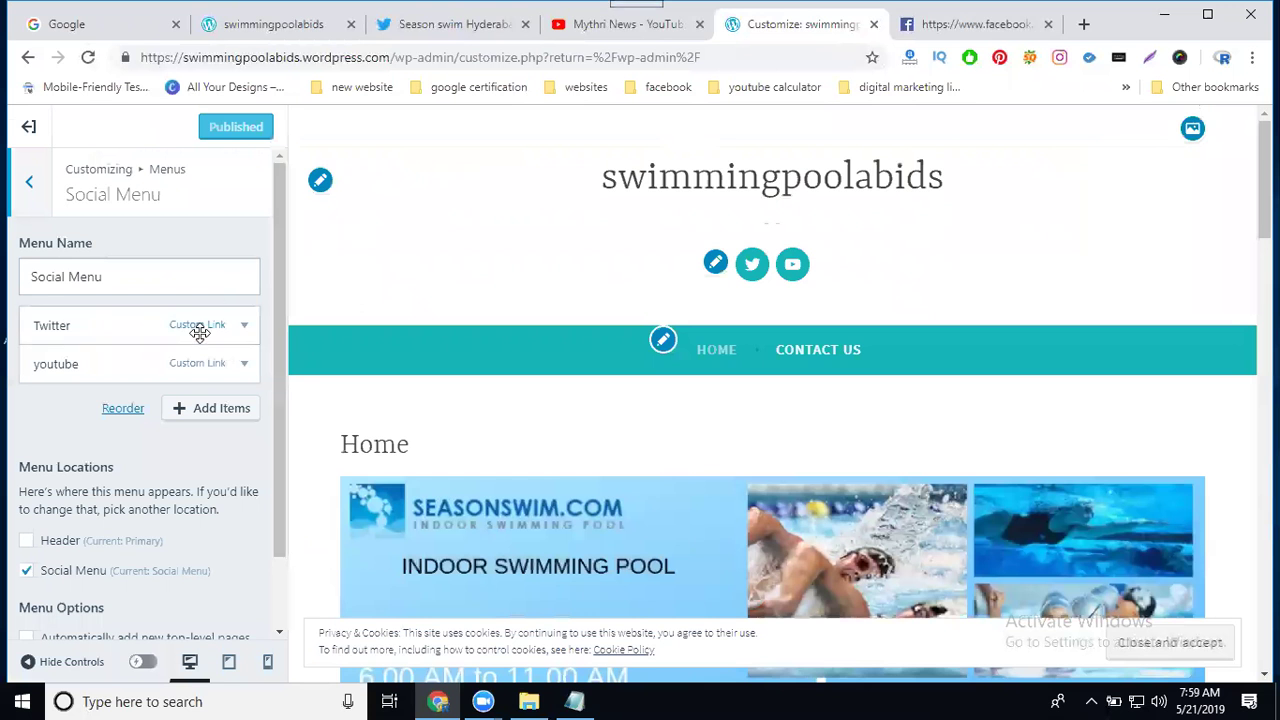
left_click(195, 412)
left_click(430, 222)
key("ctrl+a")
key("ctrl+v")
left_click(434, 259)
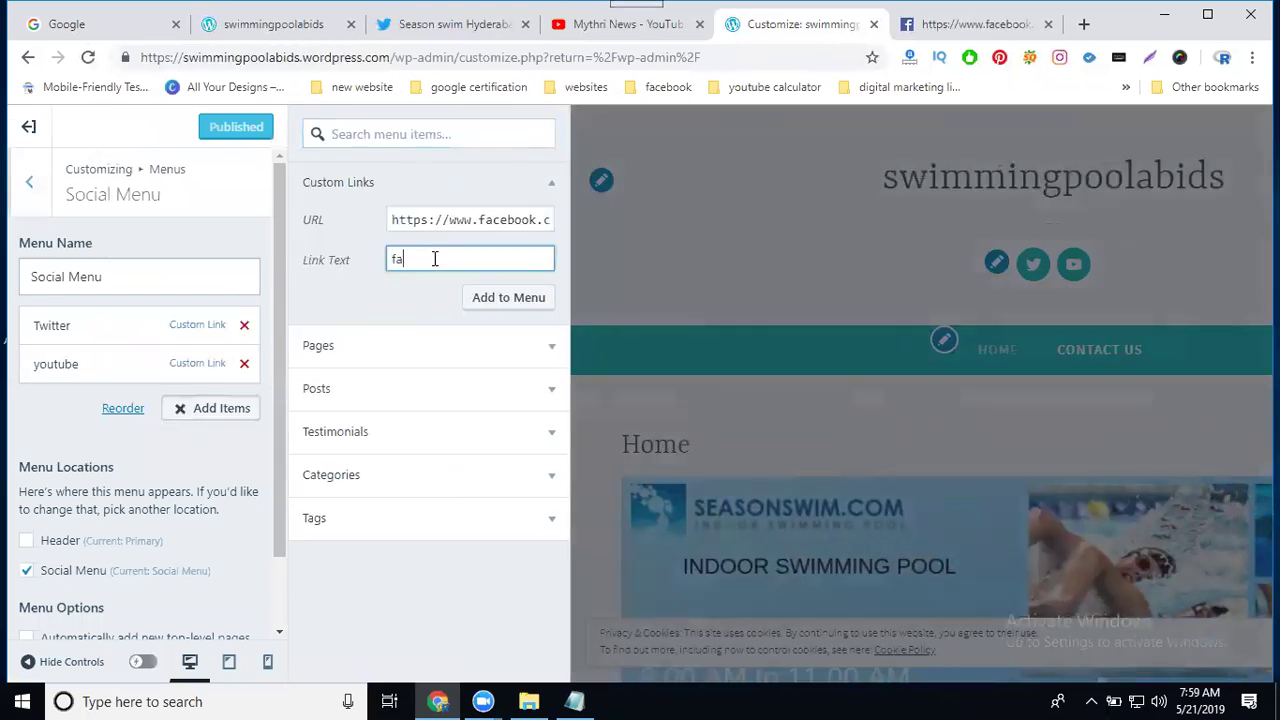
type("facebook")
left_click(512, 303)
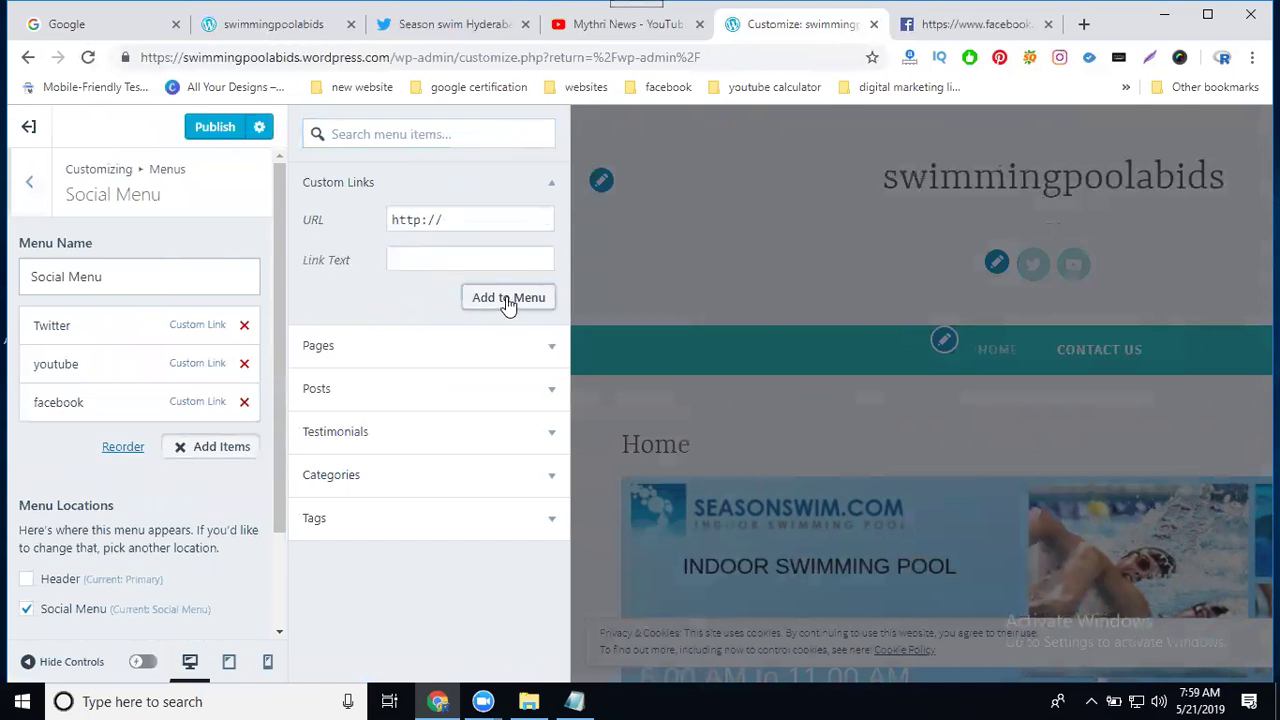
left_click(222, 131)
- Reload the live swimmingpoolabids site and check its header for the Facebook icon
left_click(257, 30)
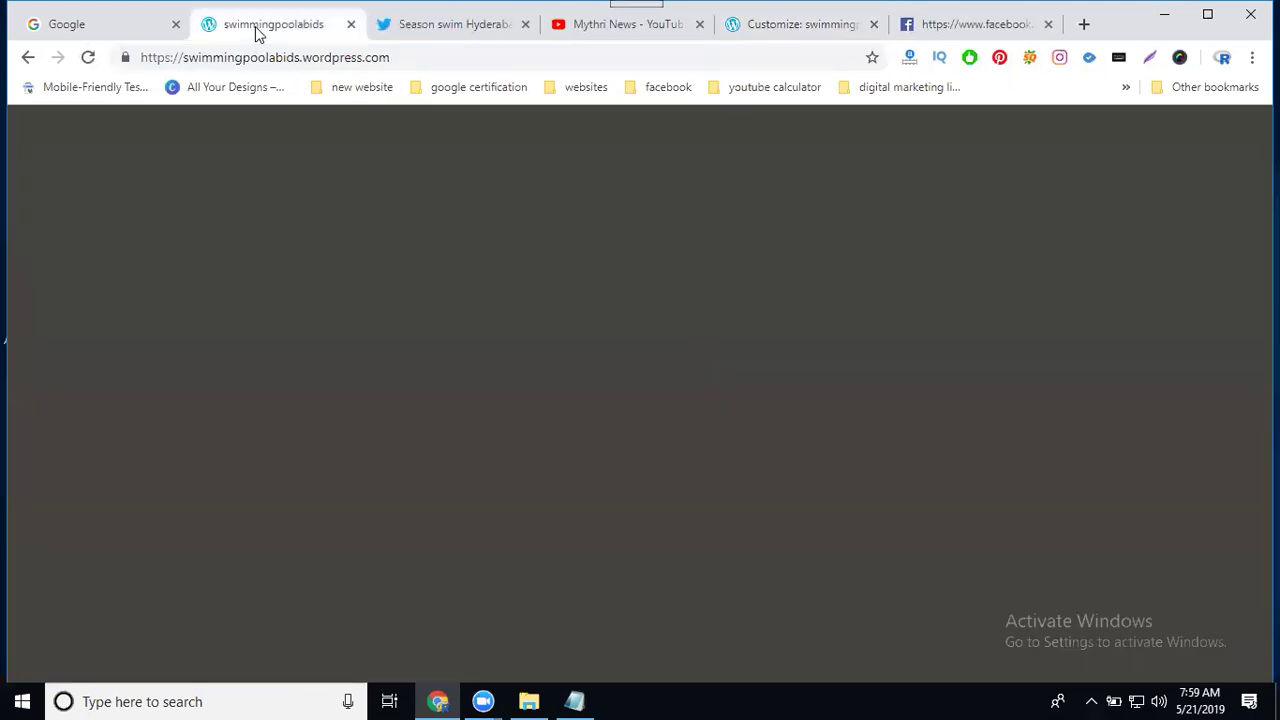
scroll(417, 252, "up", 6)
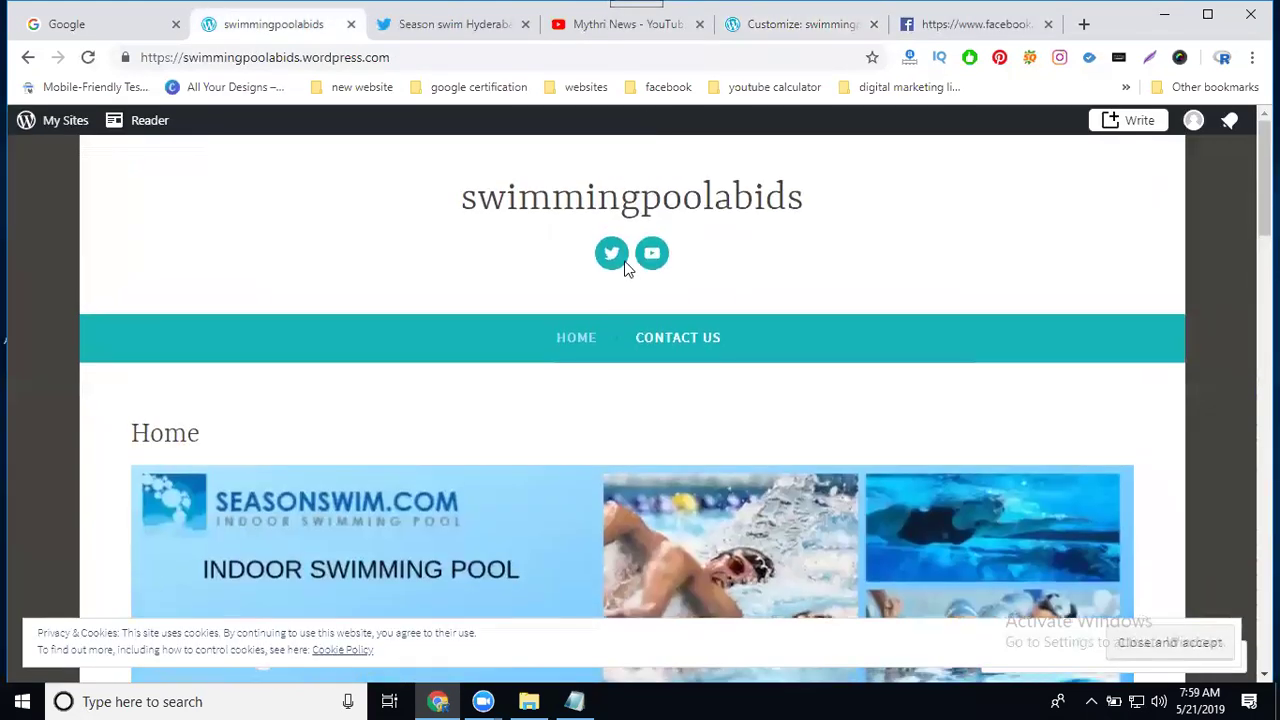
left_click(88, 57)
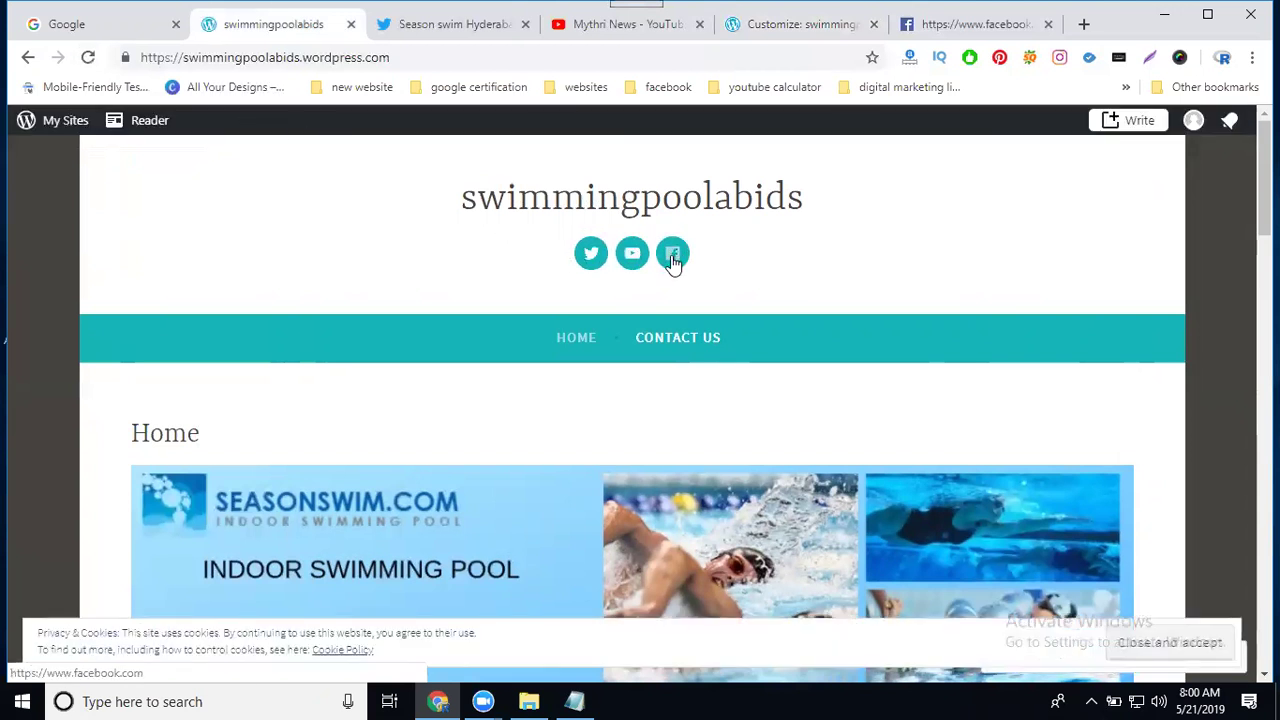
- Open instagram.com in a new browser tab and copy its address
left_click(1082, 26)
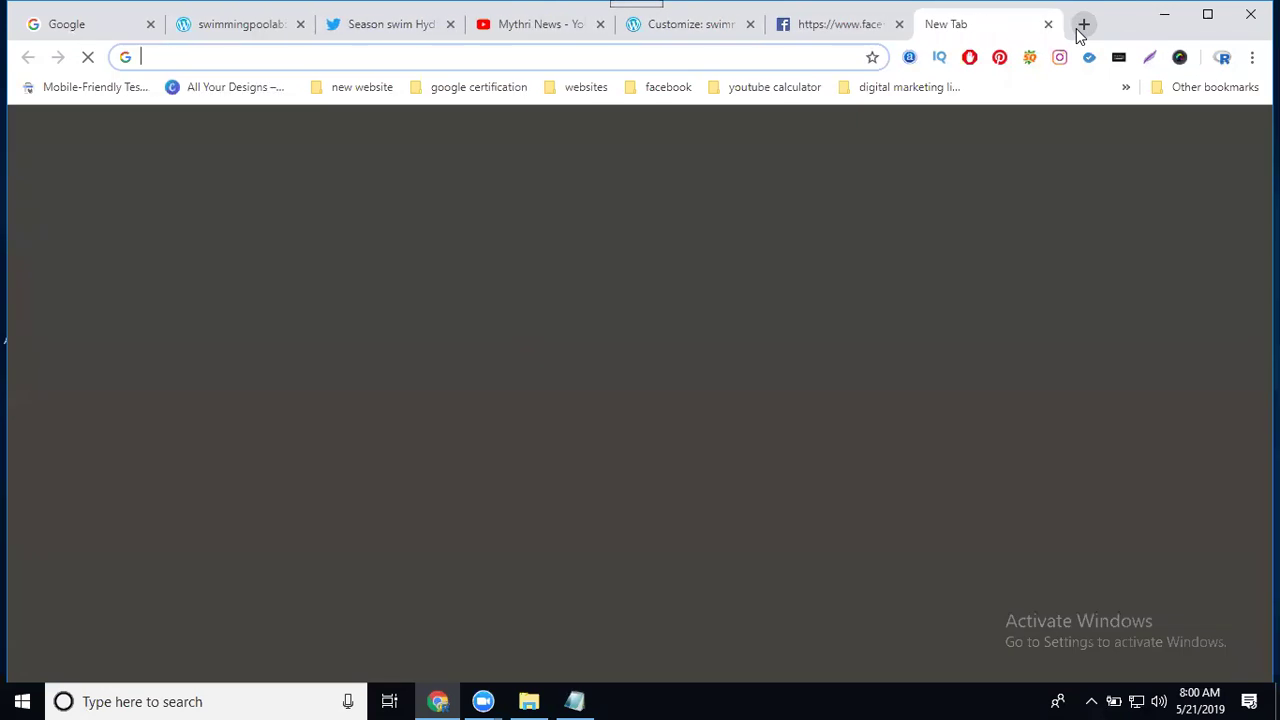
type("insta")
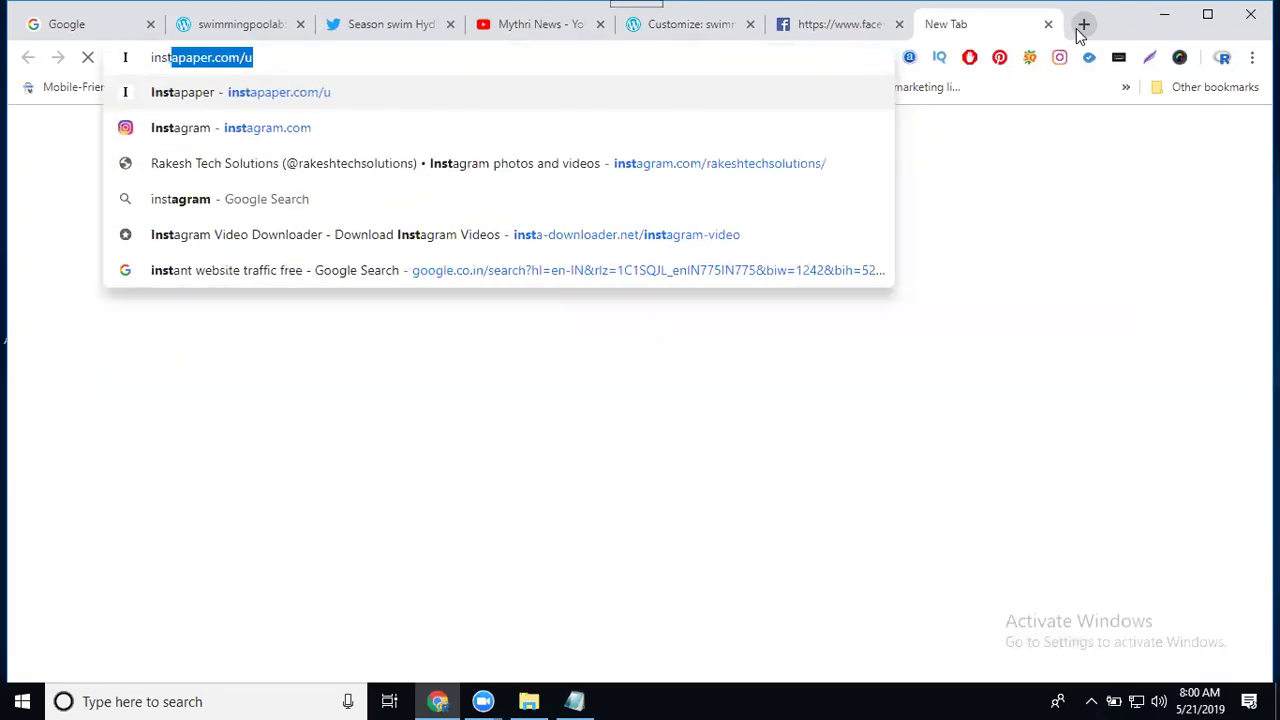
type("gra")
key("Return")
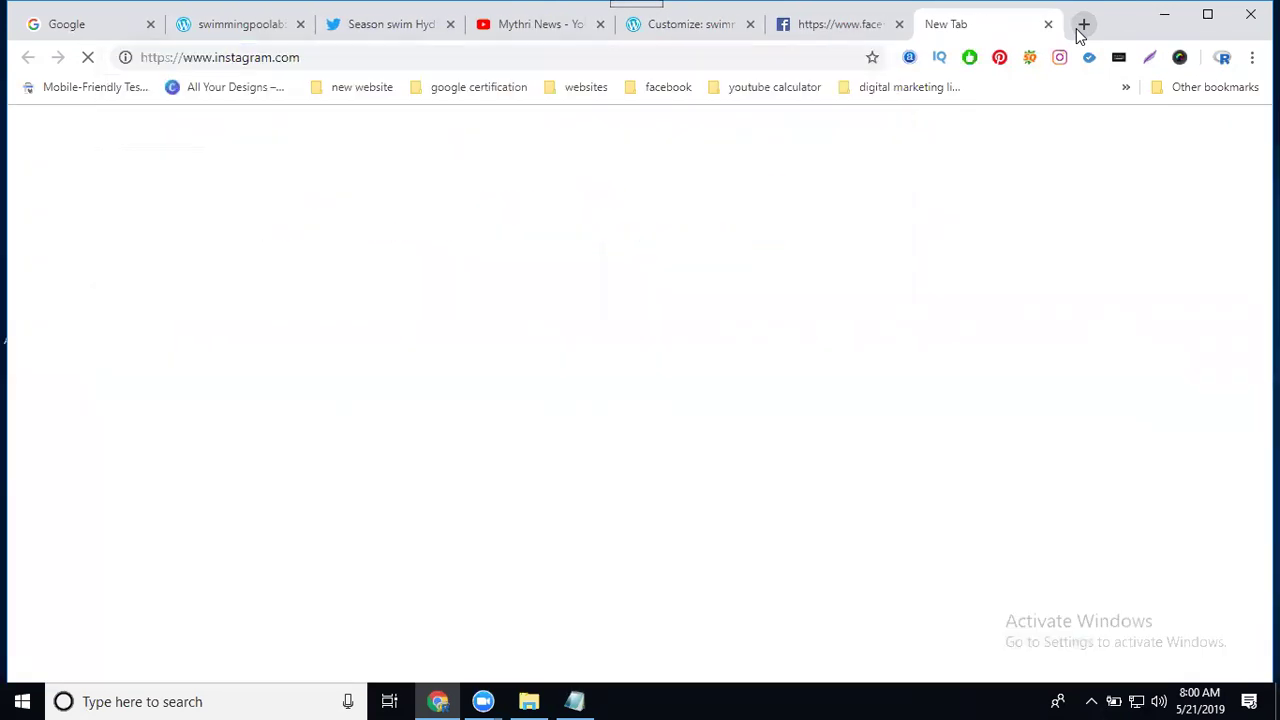
left_click(506, 62)
key("ctrl+c")
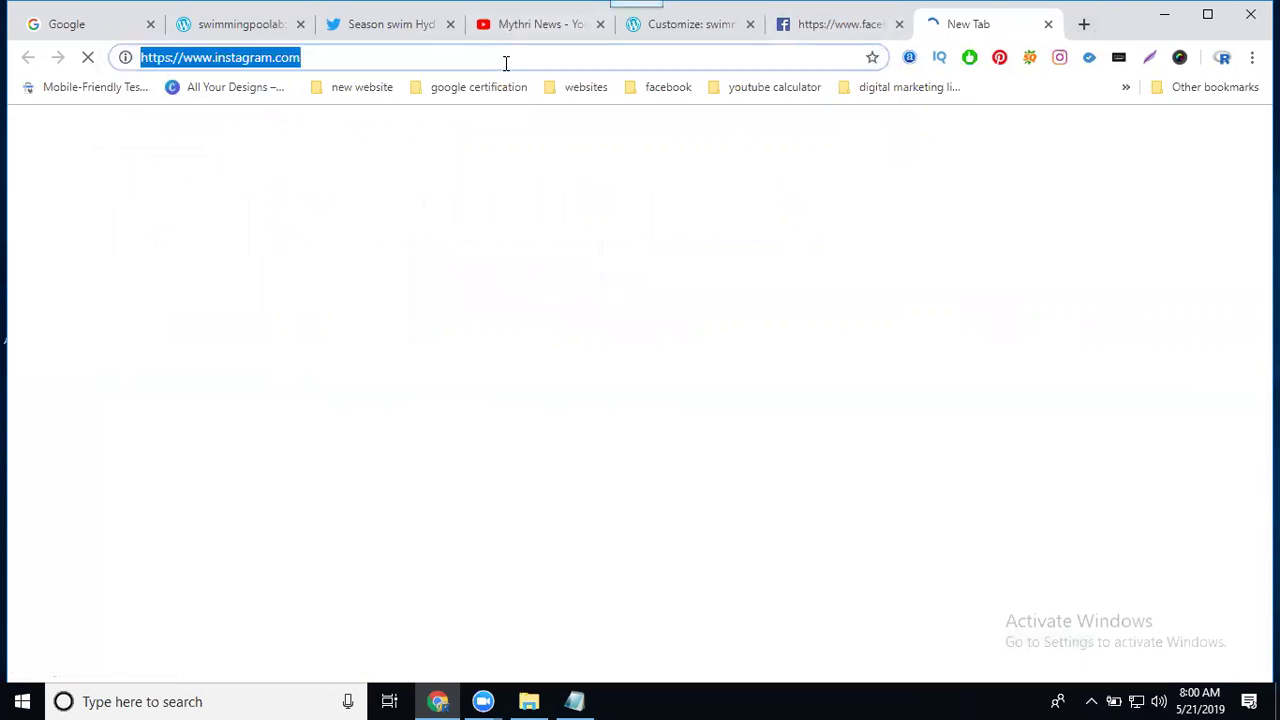
- Add the copied Instagram address to the Social Menu as a custom link with the text instagram, and publish the changes
left_click(680, 24)
left_click(186, 456)
triple_click(431, 219)
key("ctrl+v")
left_click(432, 252)
type("instagram")
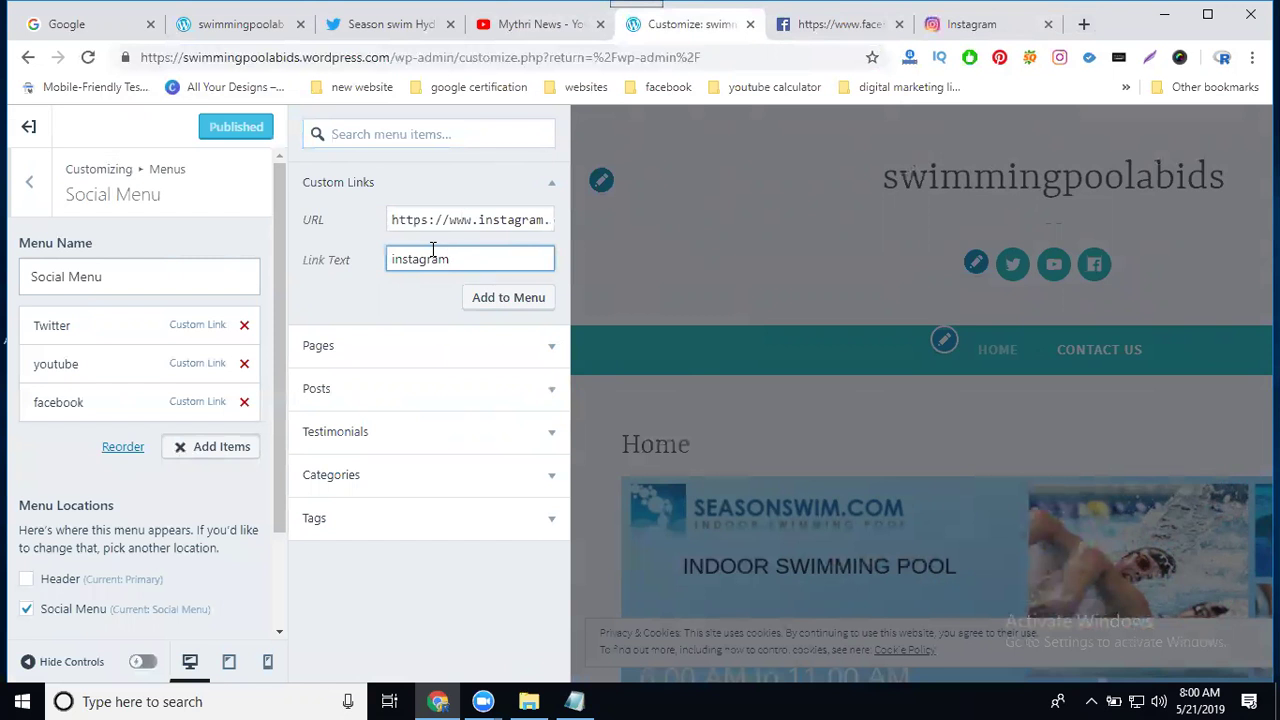
left_click(499, 300)
left_click(213, 135)
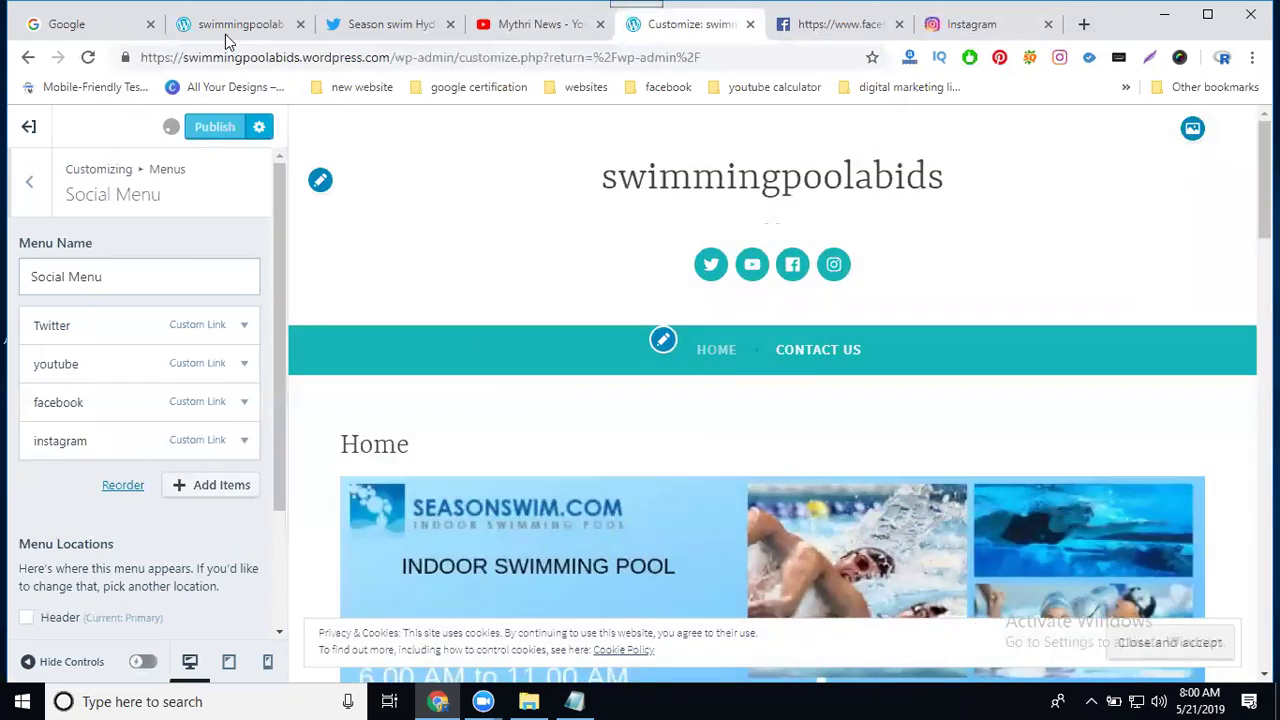
- Reload the live site and check how the Instagram link is shown in the header
left_click(234, 26)
left_click(90, 60)
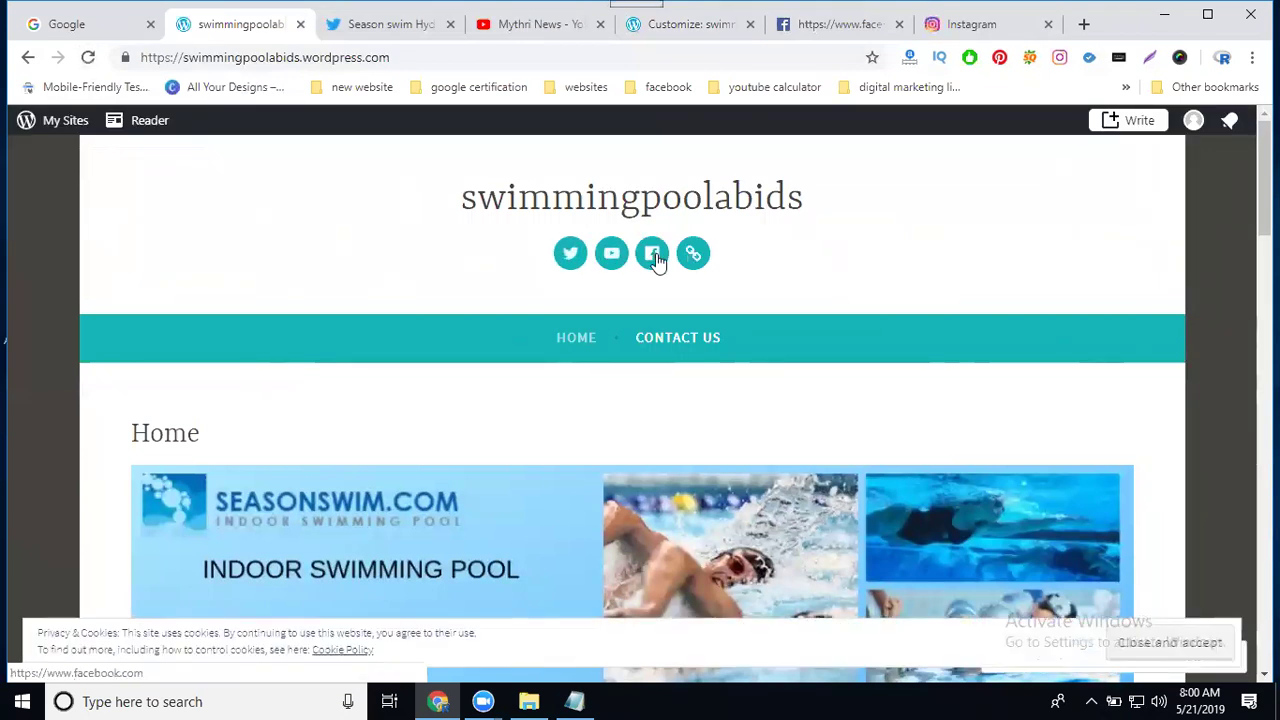
- Change the navigation label of the Social Menu's instagram item to Instagram with a capital I, and publish the change
left_click(690, 28)
left_click(245, 440)
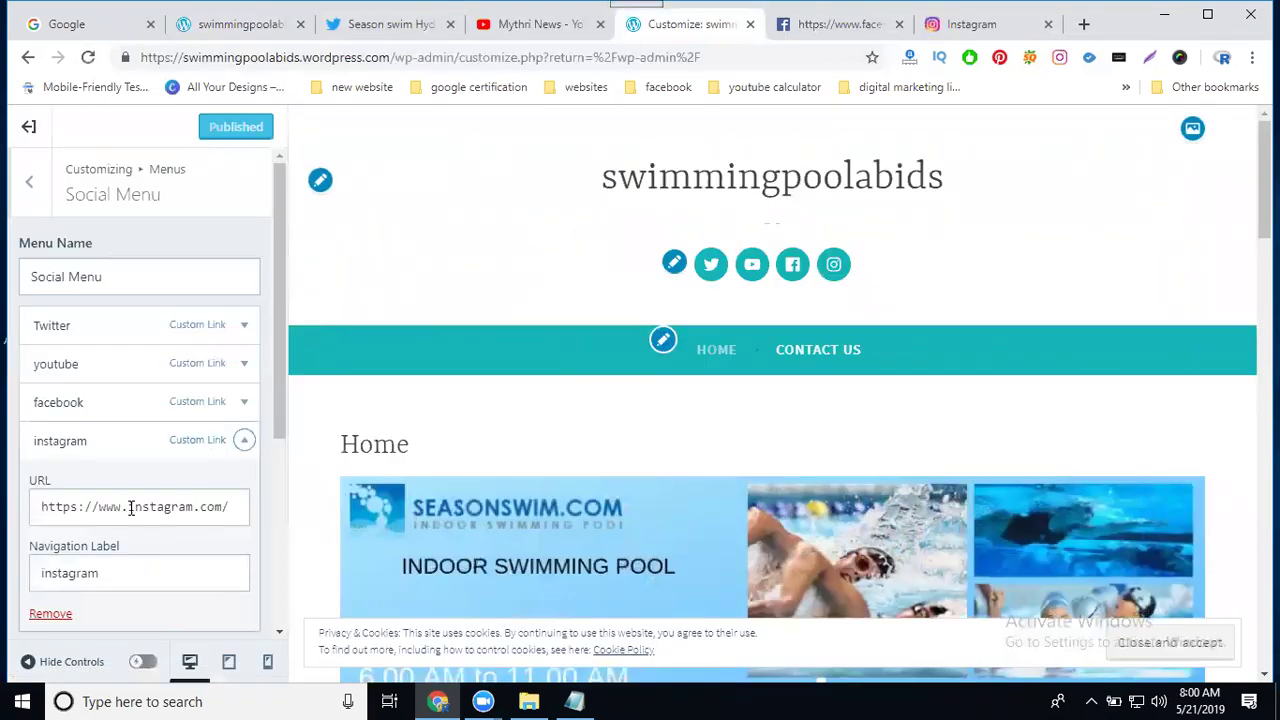
left_click(46, 575)
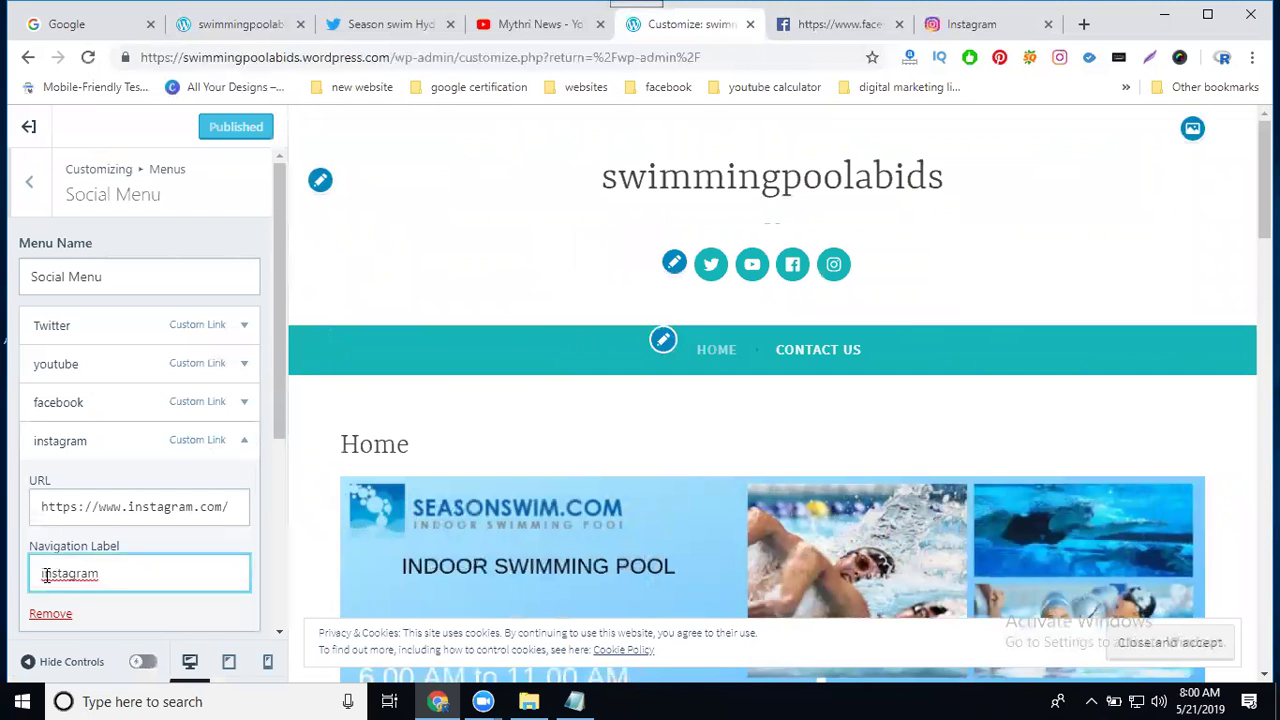
key("Delete")
type("I")
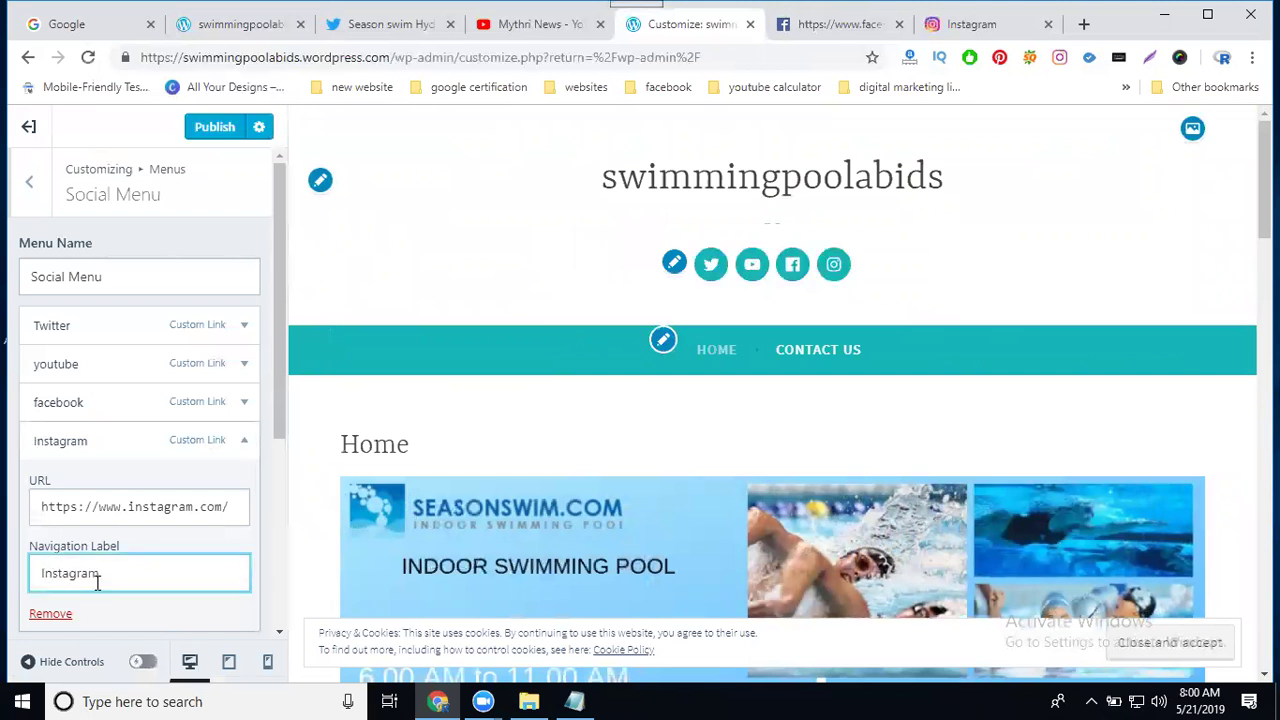
scroll(193, 538, "down", 2)
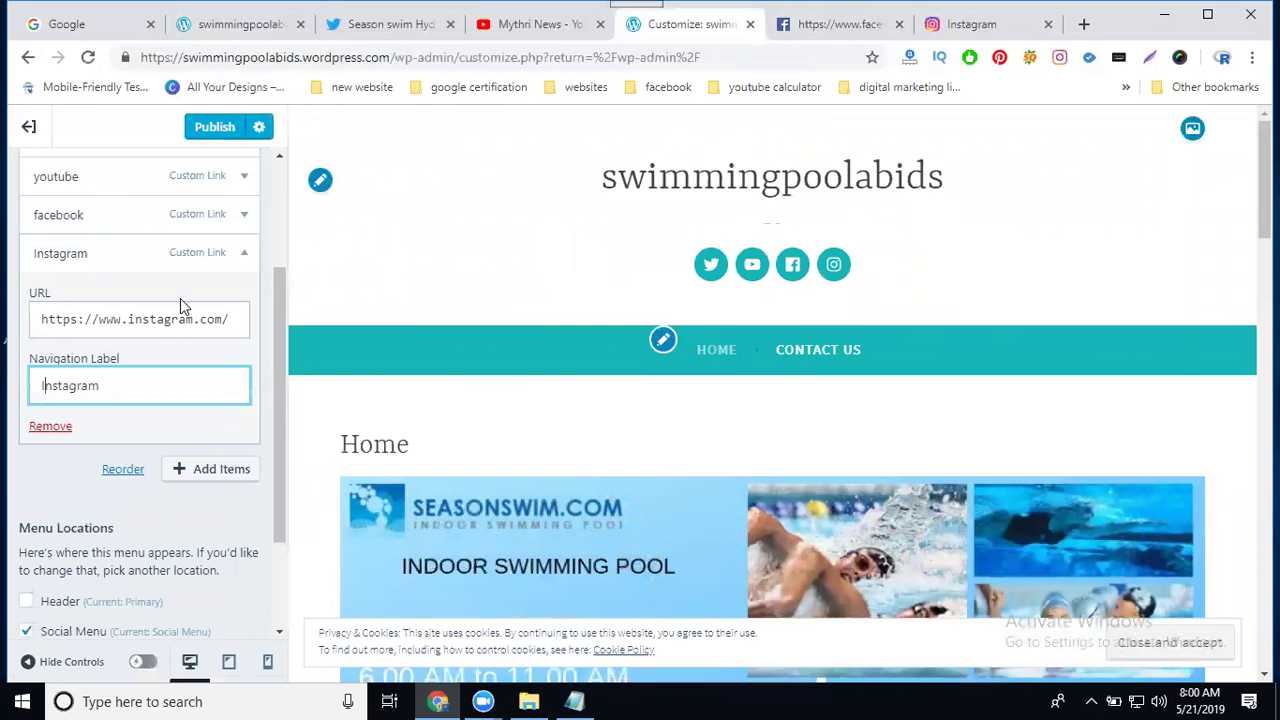
left_click(210, 128)
- Reload the live site and check the Instagram icon and its link in the header
left_click(237, 14)
left_click(88, 57)
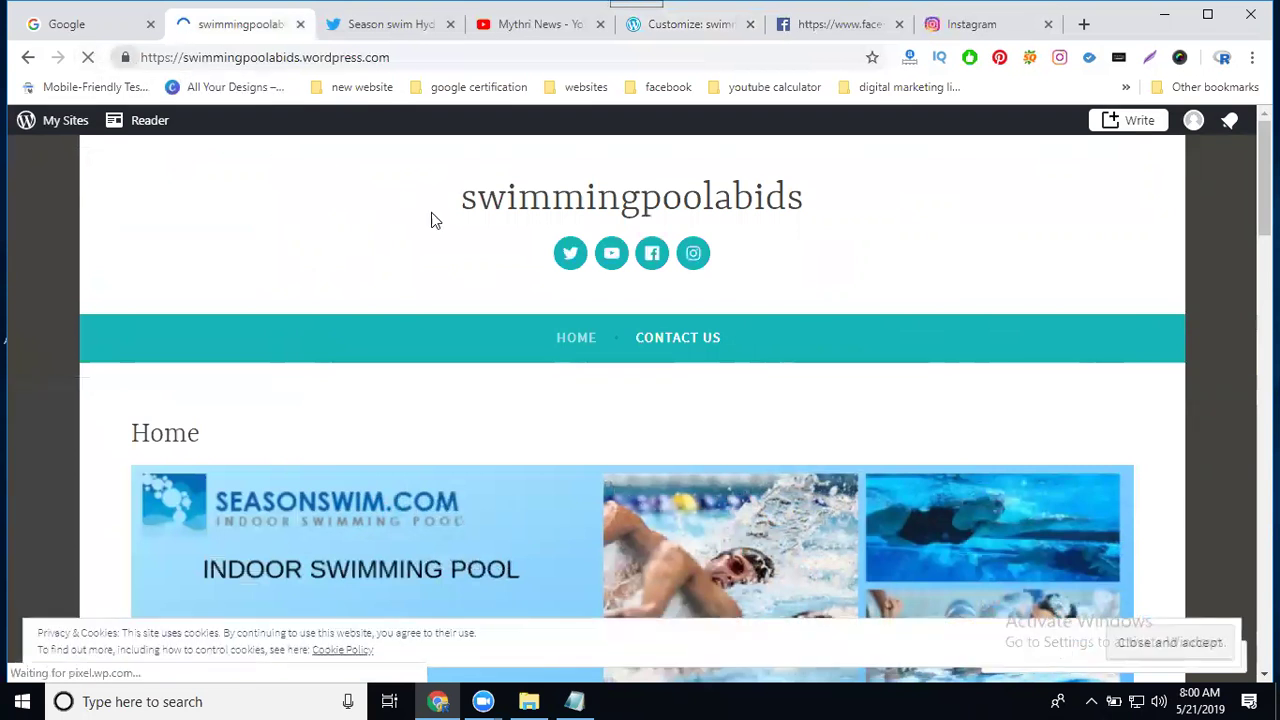
left_click(695, 257)
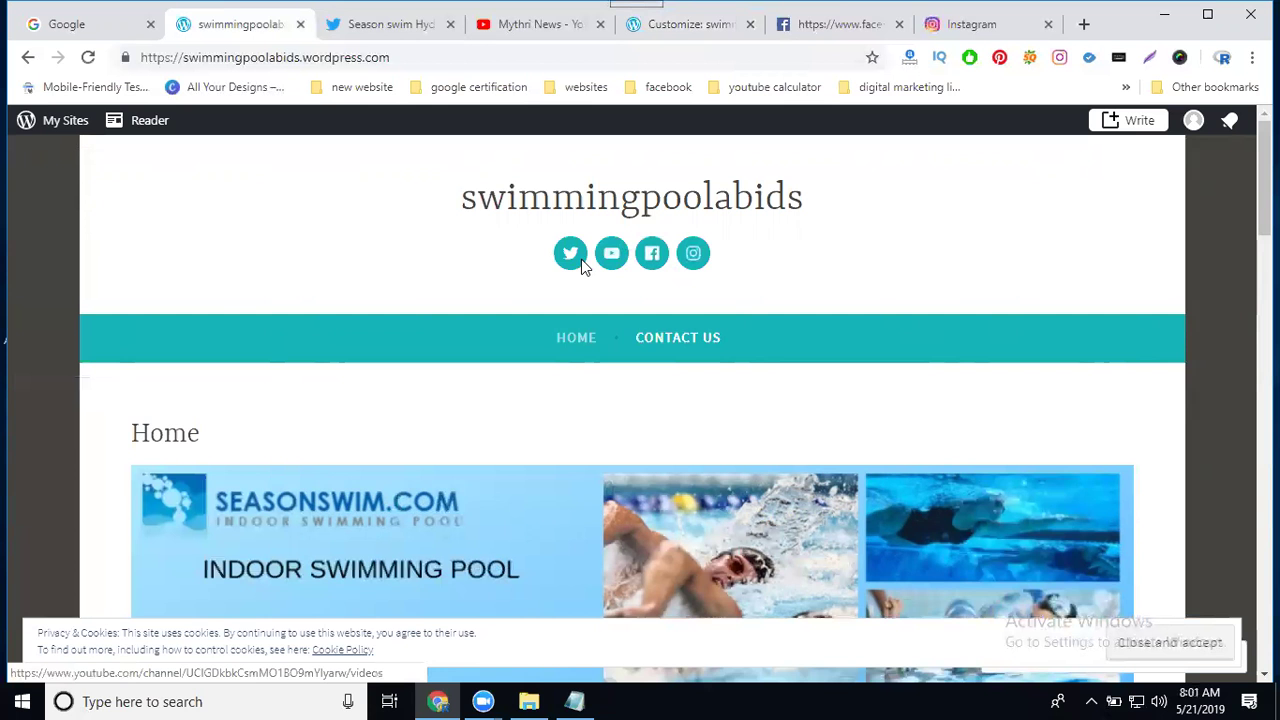
- Reorder the Social Menu items to facebook, Twitter, Instagram, youtube, and publish the new order
left_click(677, 25)
scroll(194, 337, "up", 1)
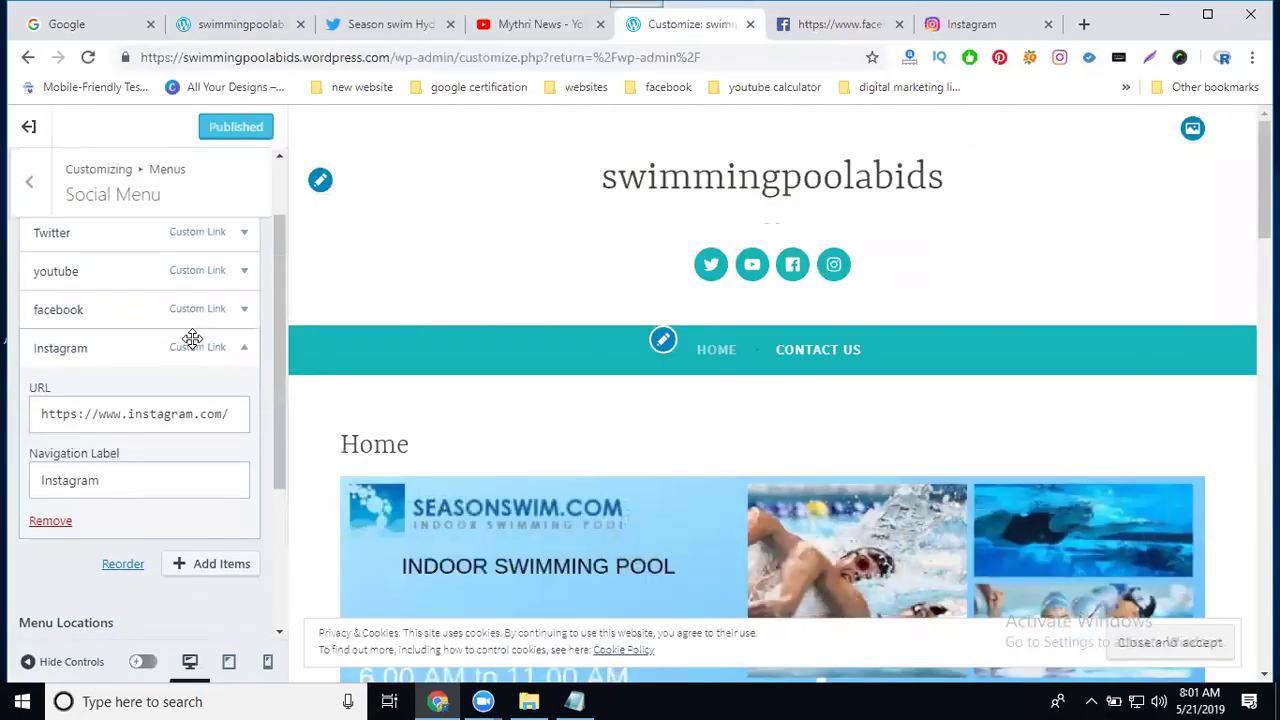
left_click(246, 352)
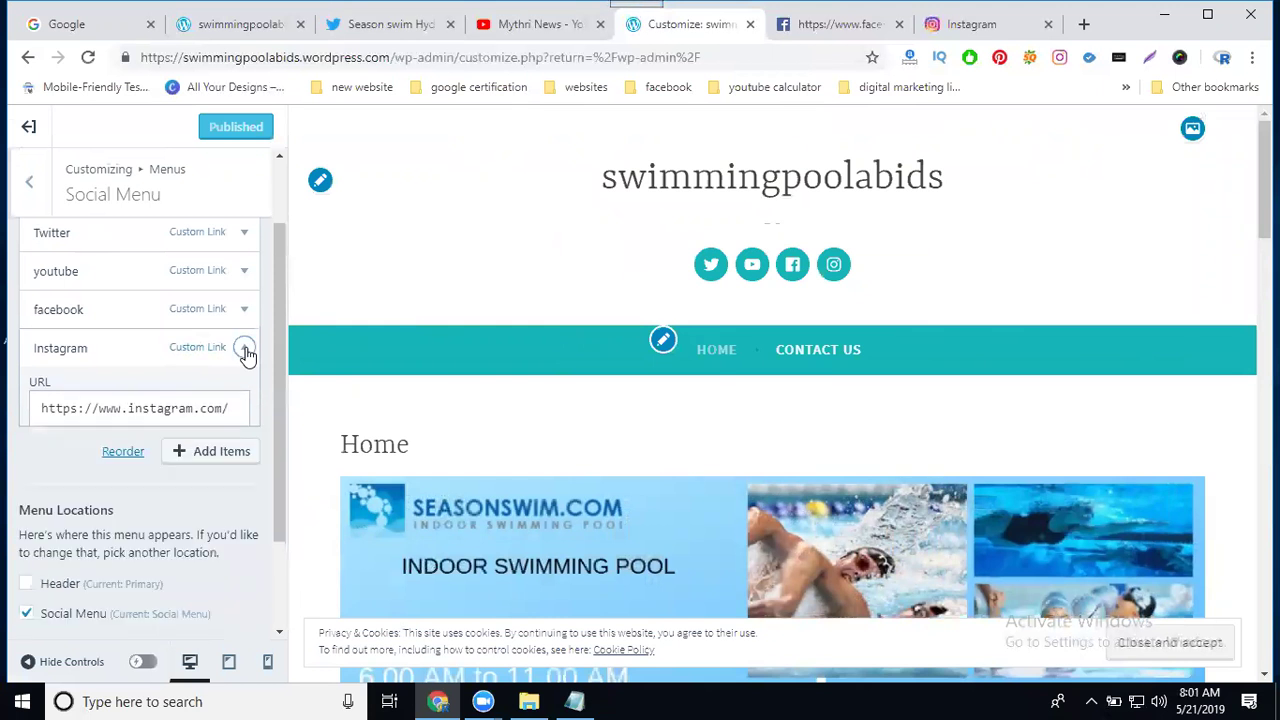
scroll(150, 350, "up", 1)
left_click_drag(86, 397, 82, 324)
left_click_drag(63, 443, 75, 403)
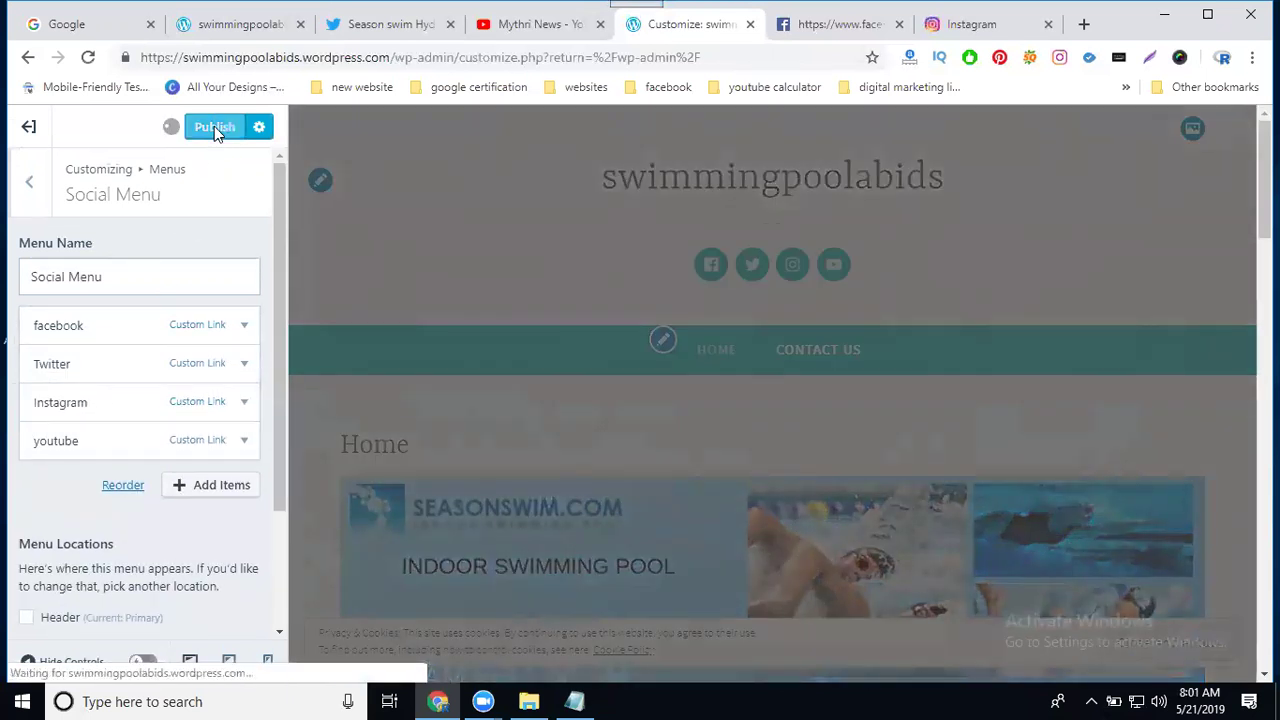
- Reload the live site to check the order of the social icons in the header
left_click(228, 30)
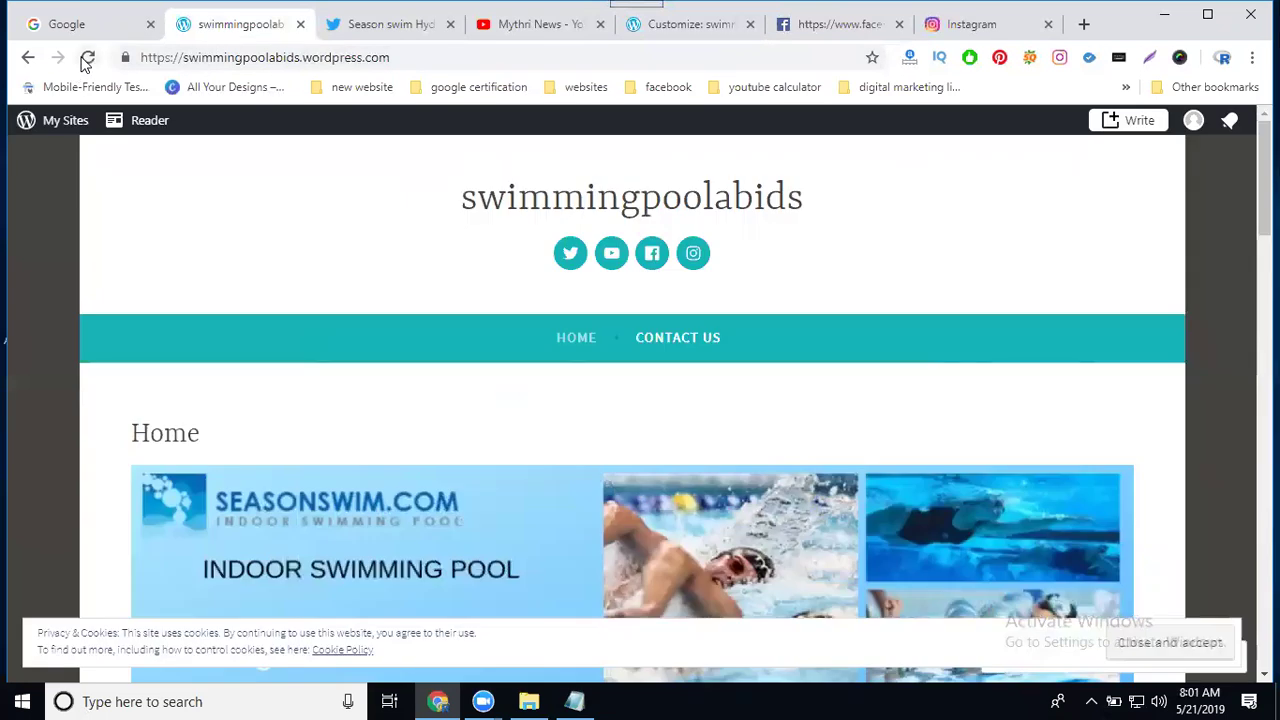
left_click(86, 58)
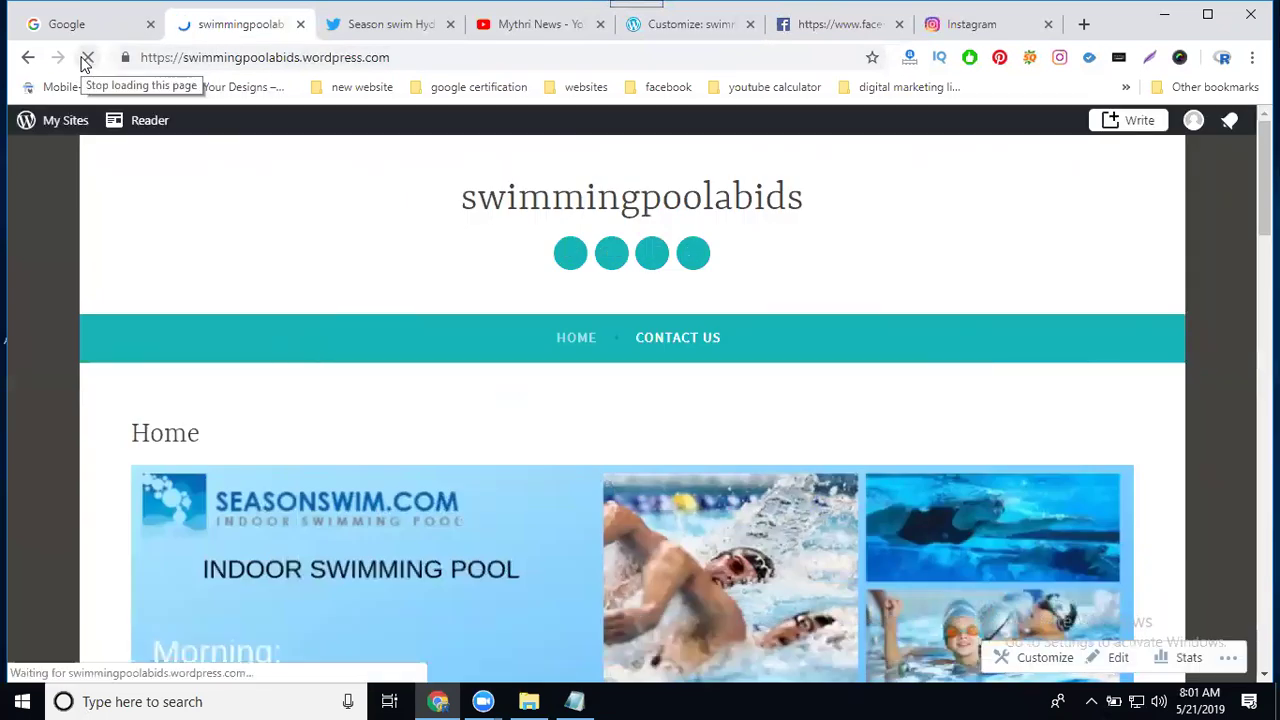